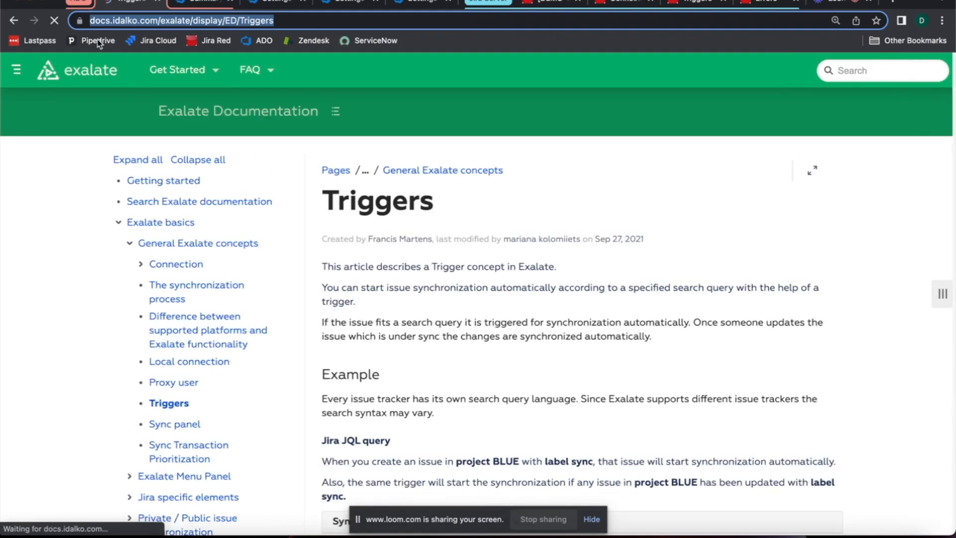
Step: Read the Exalate Triggers article from its introduction down to the Jira JQL query example
scroll(588, 242, "down", 3)
scroll(587, 243, "down", 2)
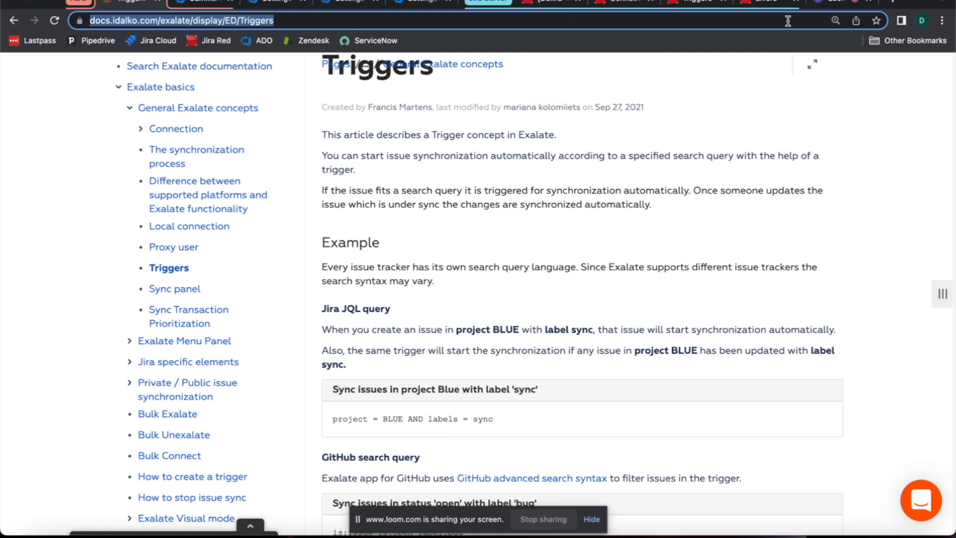
scroll(663, 168, "up", 1)
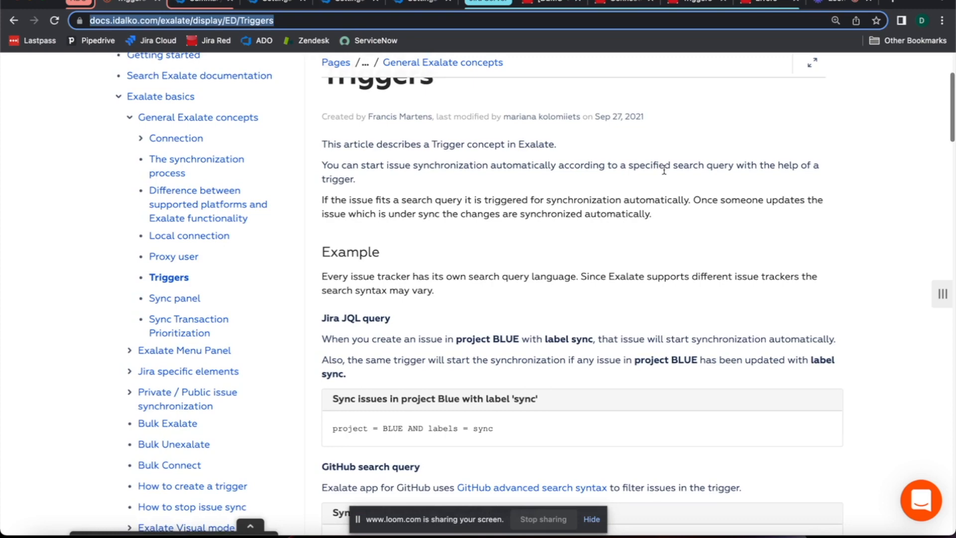
scroll(664, 171, "up", 1)
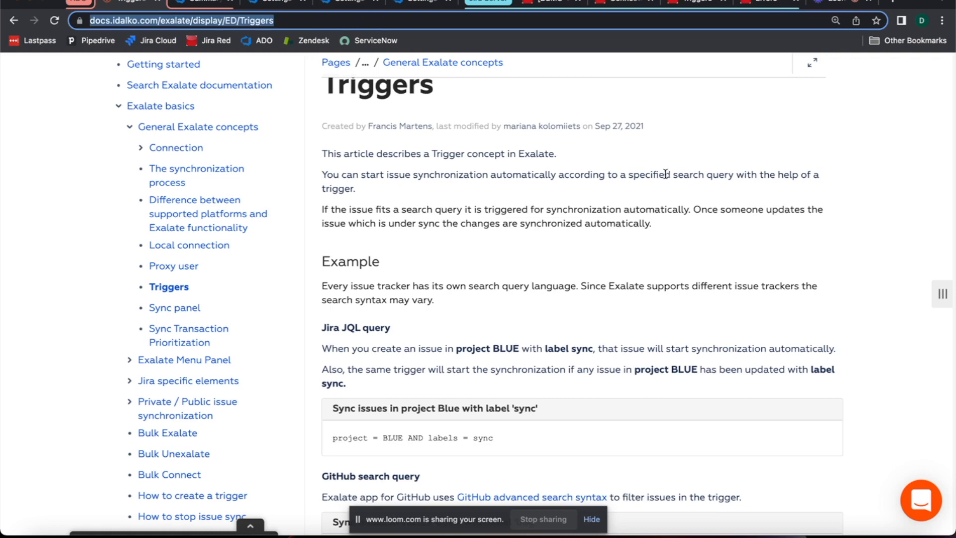
scroll(665, 176, "down", 1)
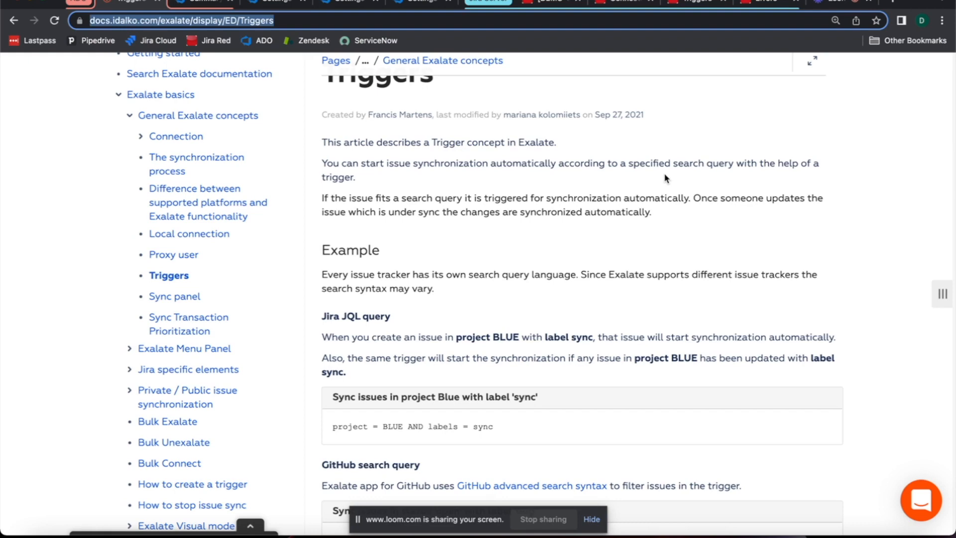
scroll(663, 176, "up", 3)
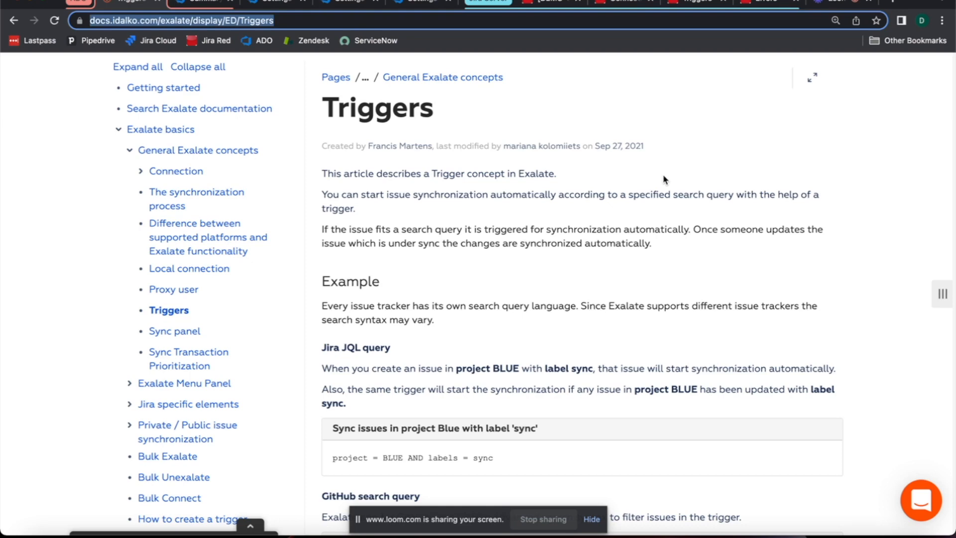
scroll(663, 177, "down", 1)
scroll(662, 176, "down", 1)
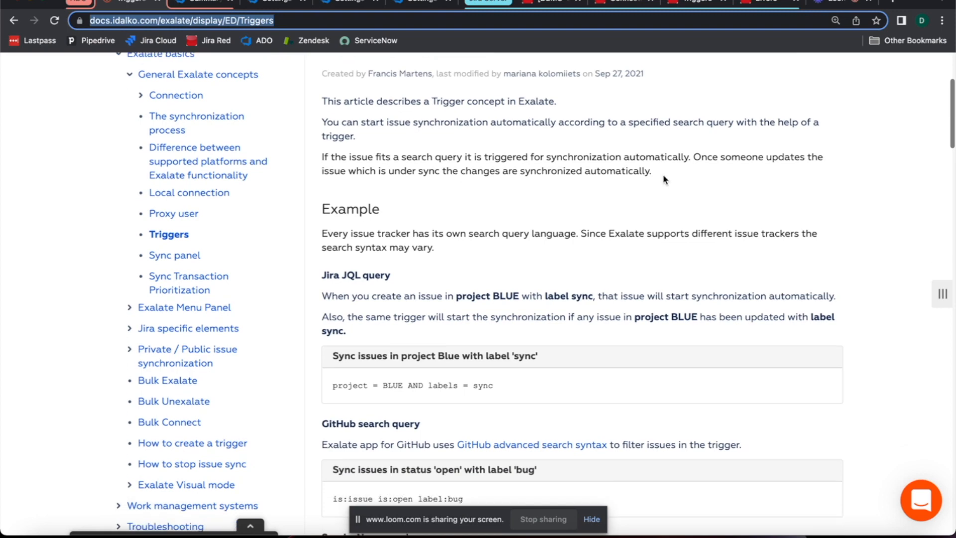
scroll(662, 177, "down", 1)
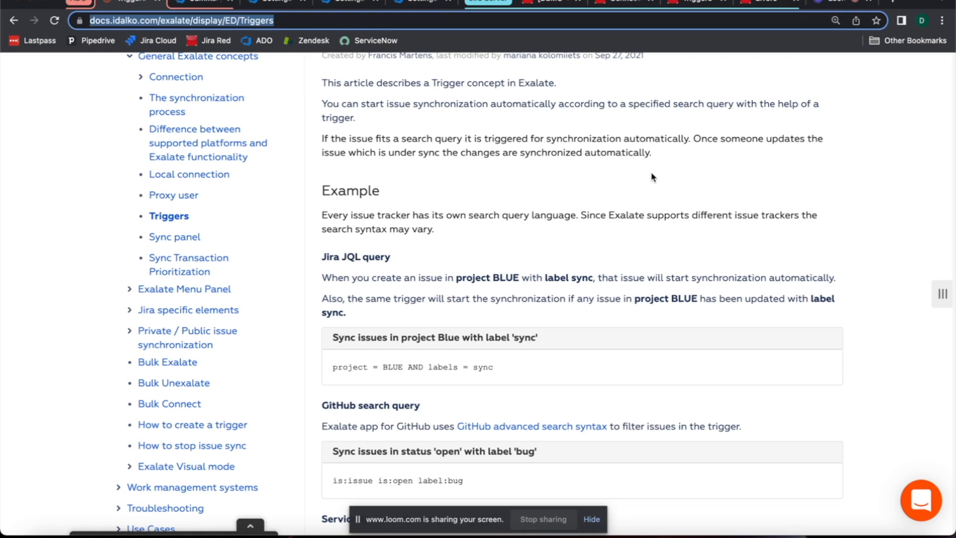
scroll(652, 176, "down", 2)
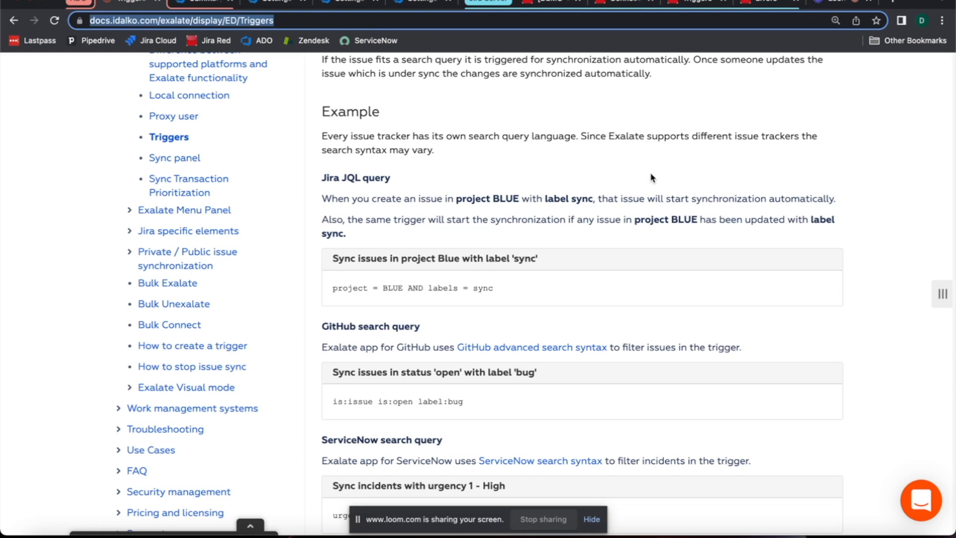
scroll(642, 180, "down", 1)
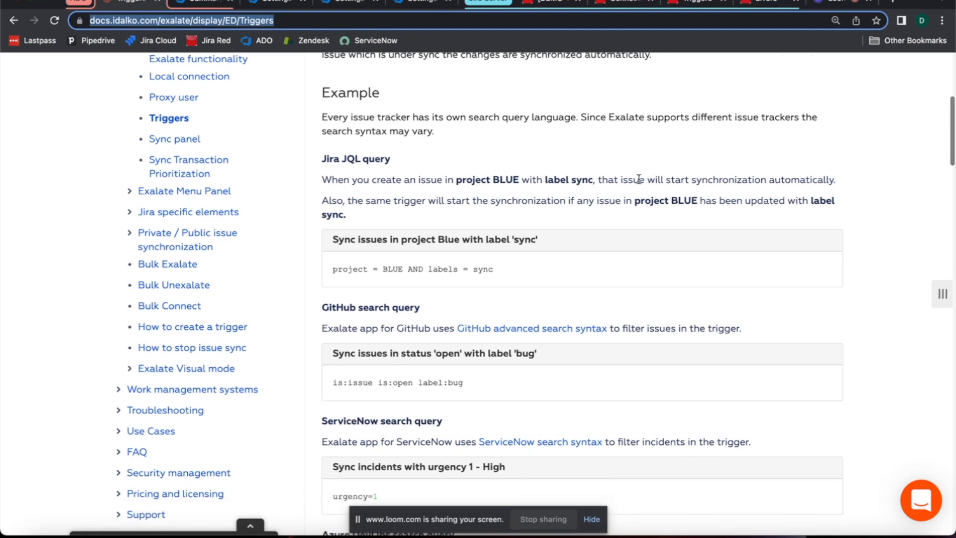
scroll(637, 181, "down", 1)
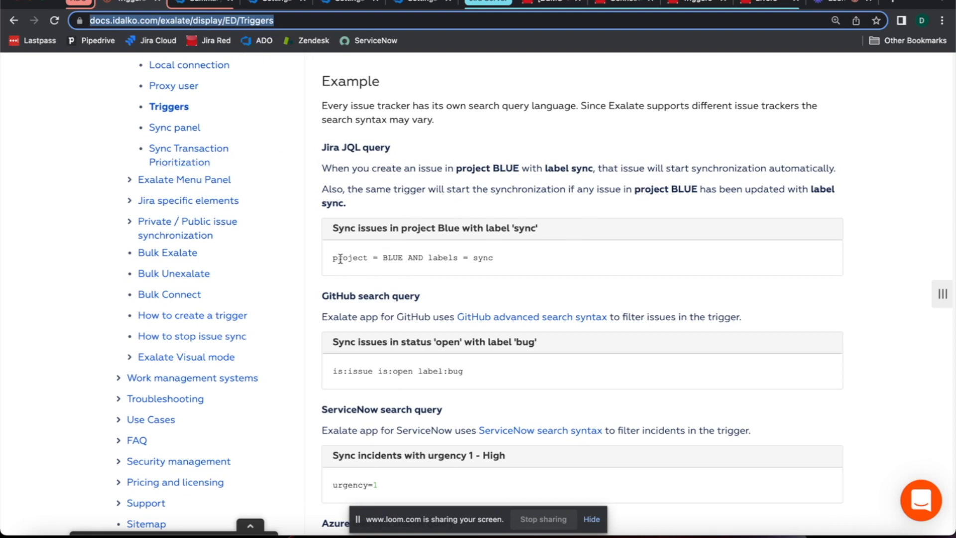
Step: Examine the project and label conditions in the Jira JQL example, and look over the other trackers' search query examples
left_click_drag(332, 258, 405, 261)
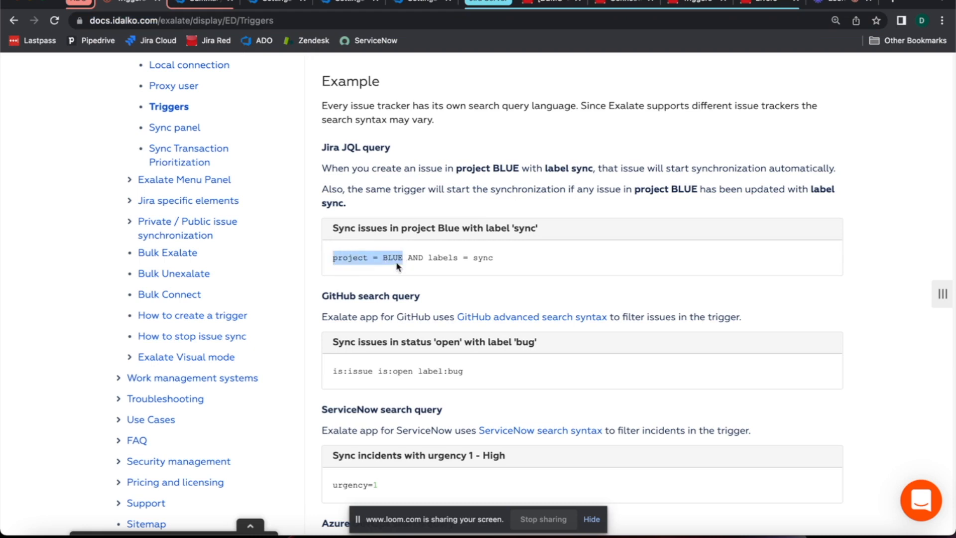
left_click(391, 271)
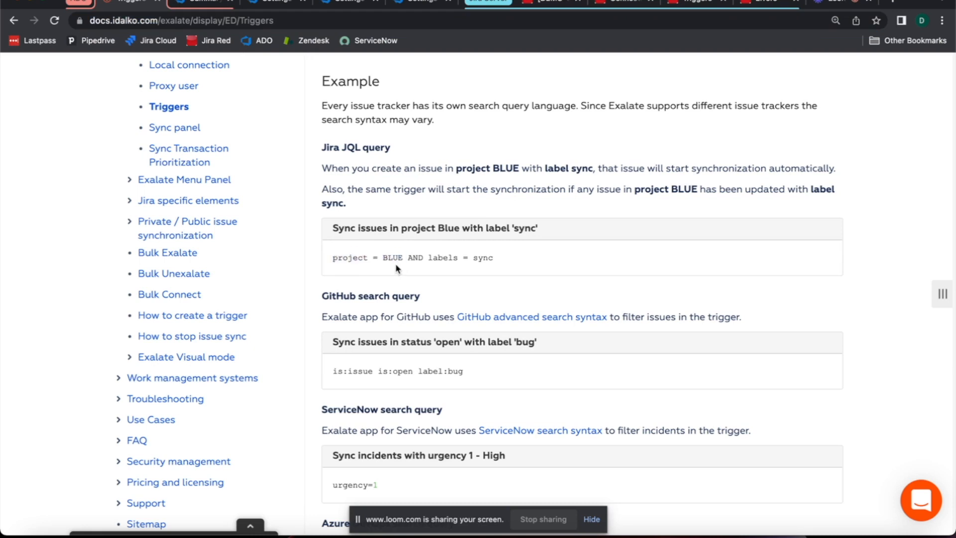
left_click_drag(473, 266, 498, 266)
left_click(497, 266)
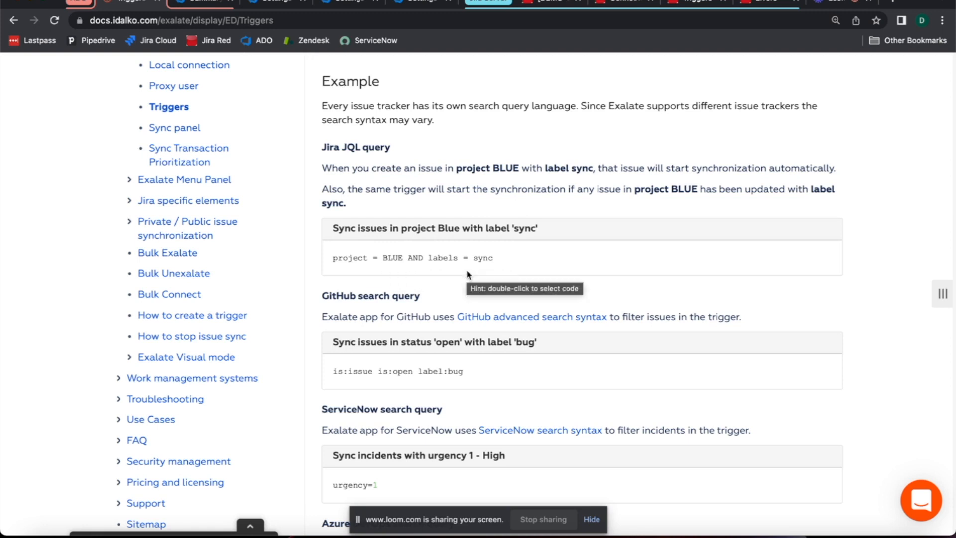
left_click_drag(473, 262, 492, 261)
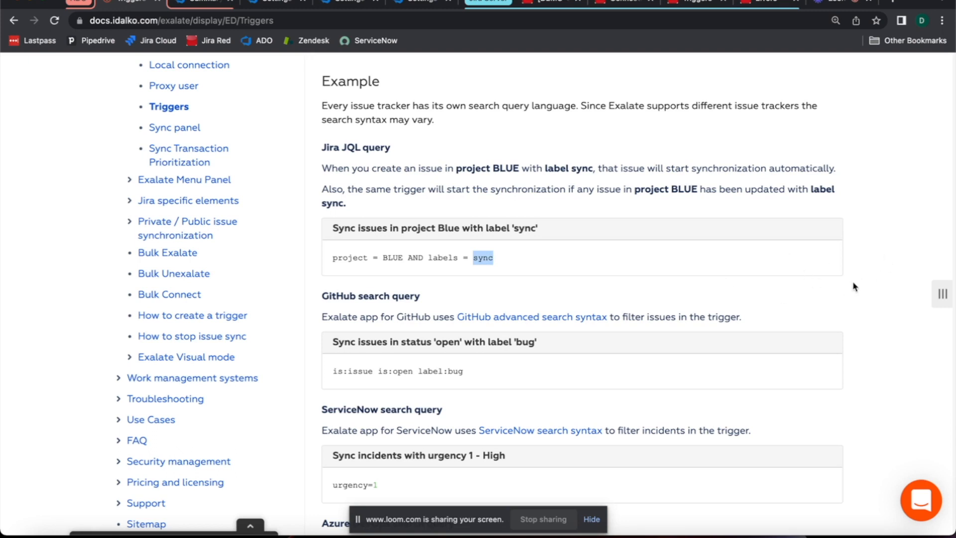
left_click(565, 272)
scroll(800, 251, "up", 1)
scroll(800, 250, "up", 3)
scroll(800, 252, "down", 4)
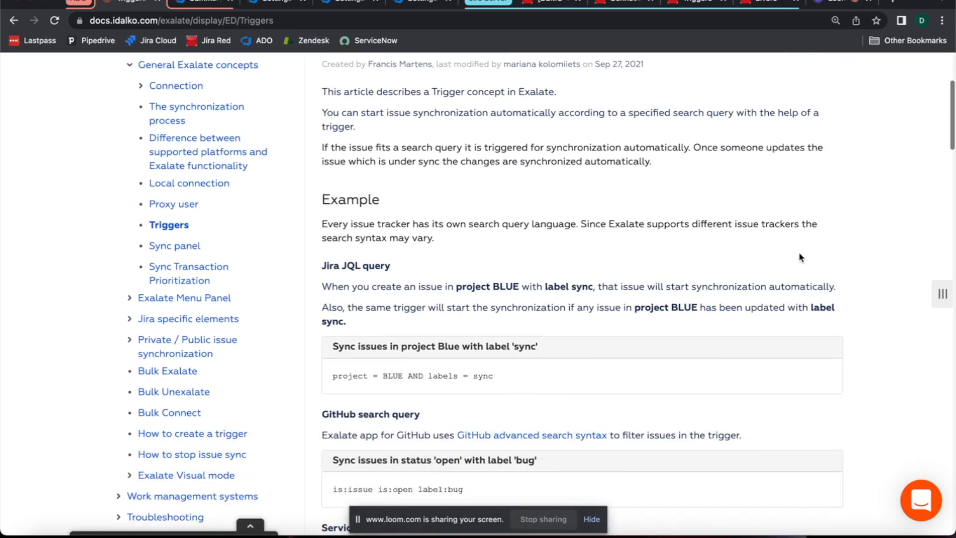
scroll(799, 257, "down", 3)
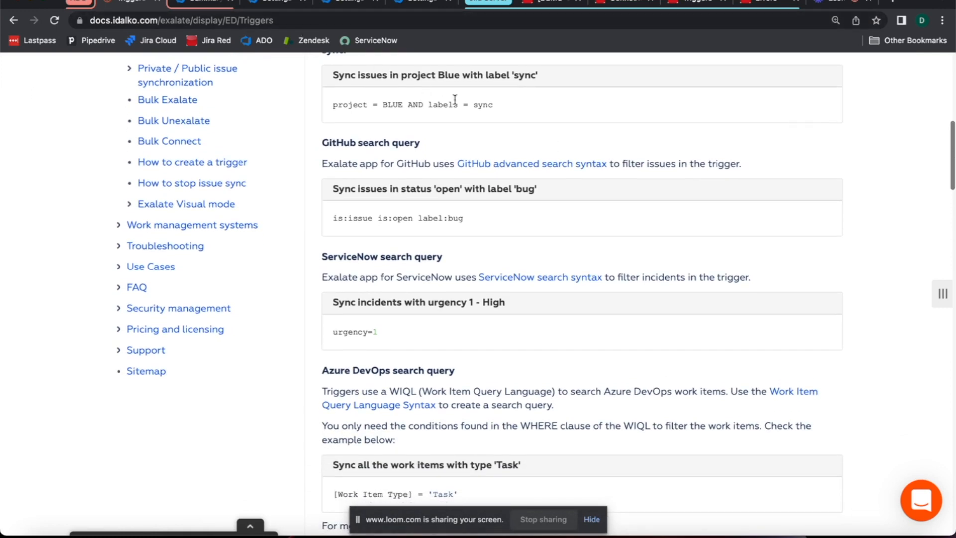
Step: View the blank new Task form in the Azure DevOps Demo Project and close it without saving
left_click(201, 3)
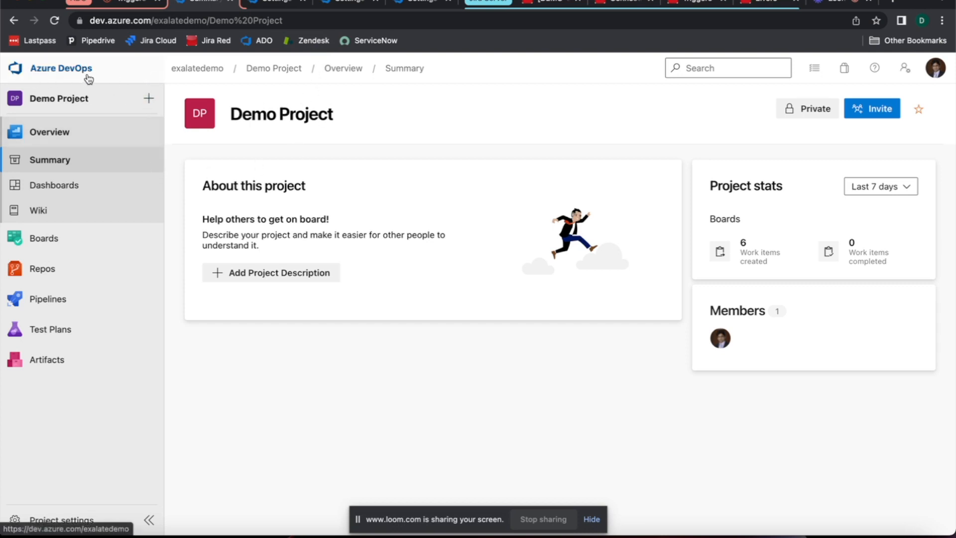
left_click(149, 99)
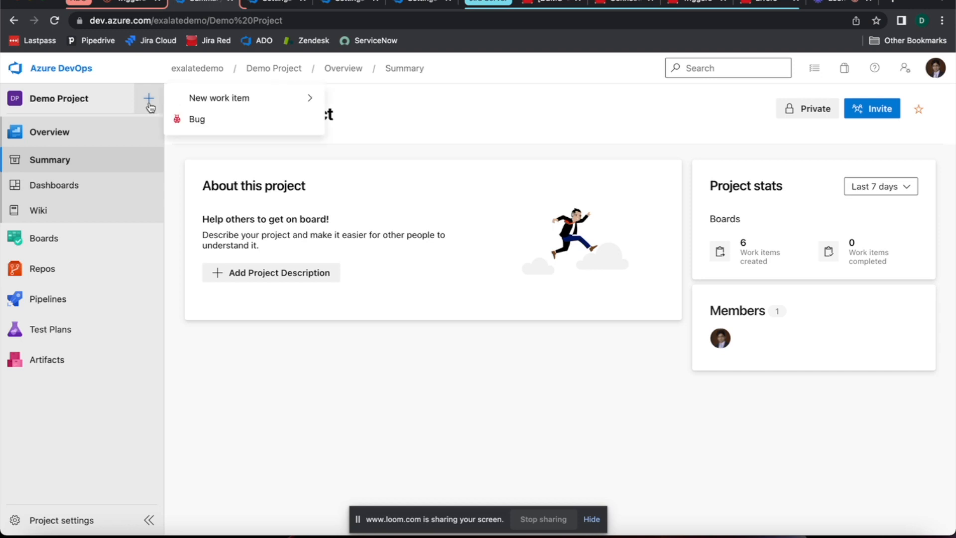
mouse_move(204, 102)
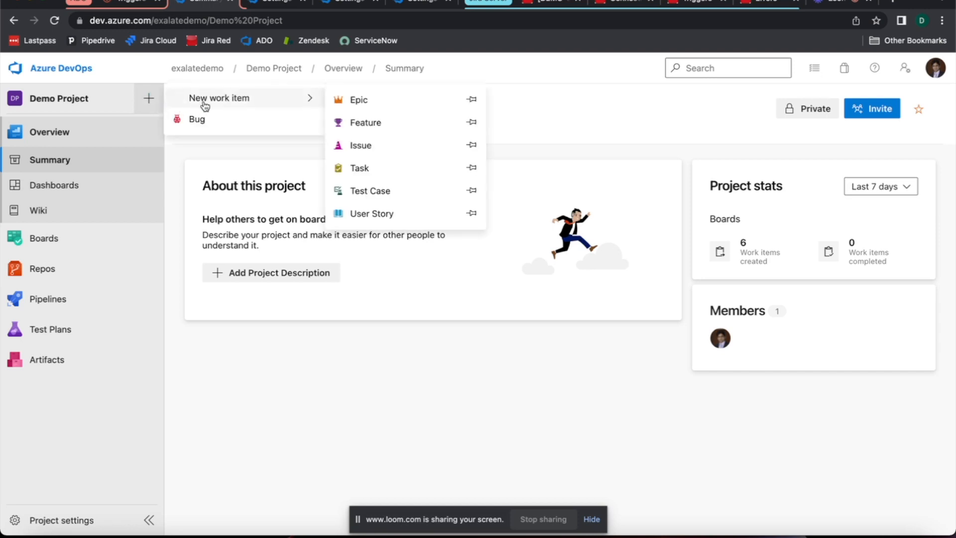
left_click(359, 169)
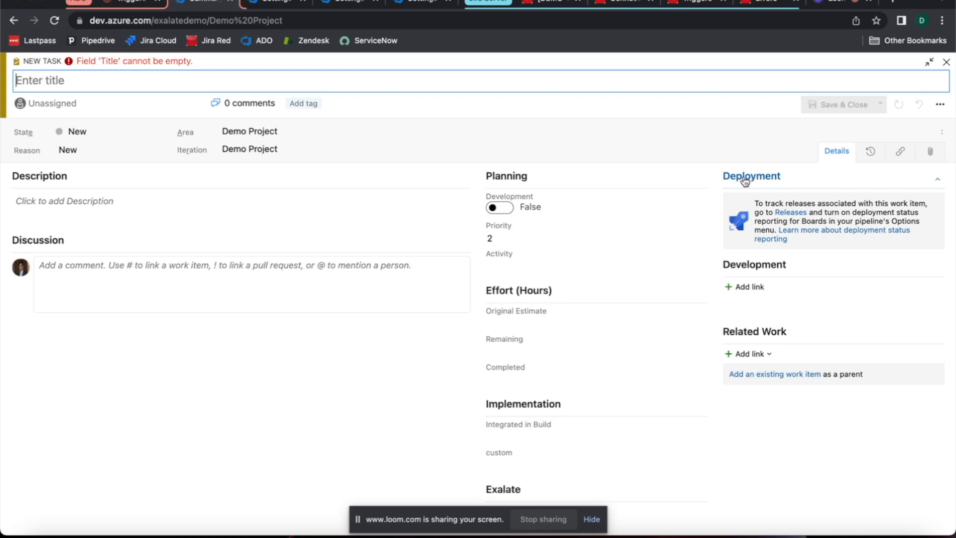
left_click(946, 62)
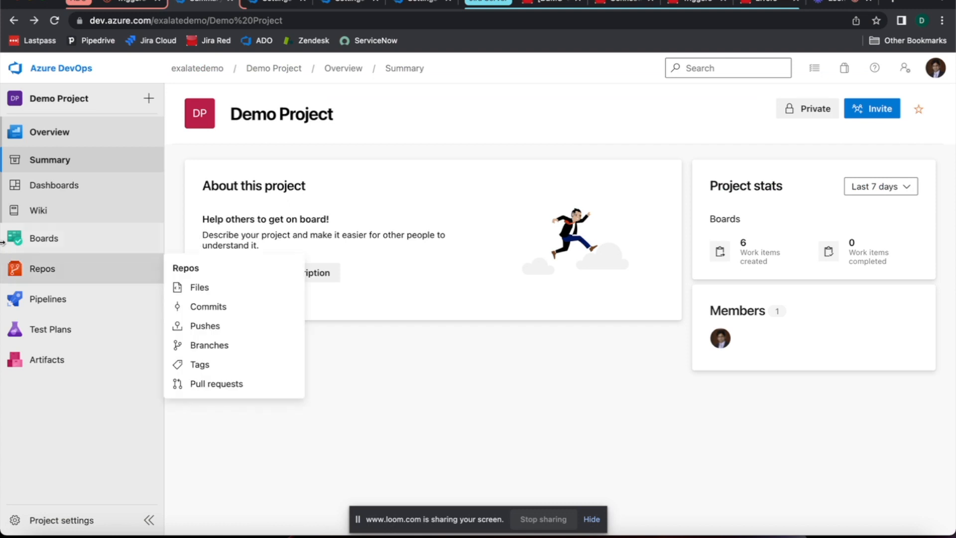
left_click(287, 3)
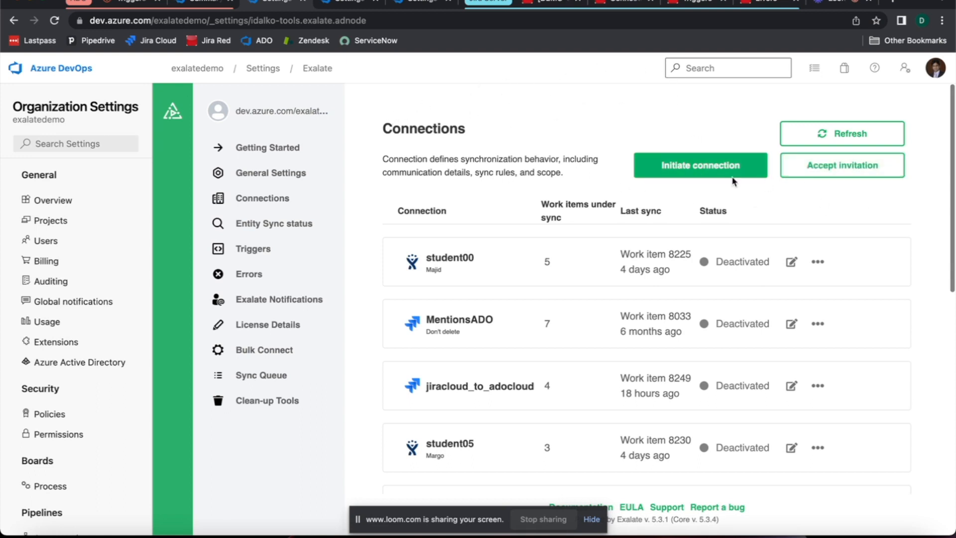
left_click(693, 170)
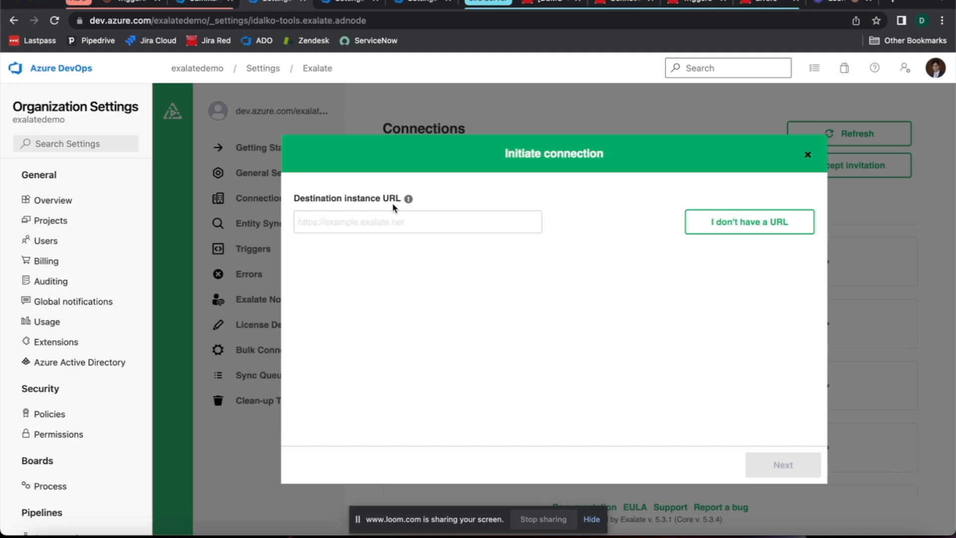
left_click(543, 4)
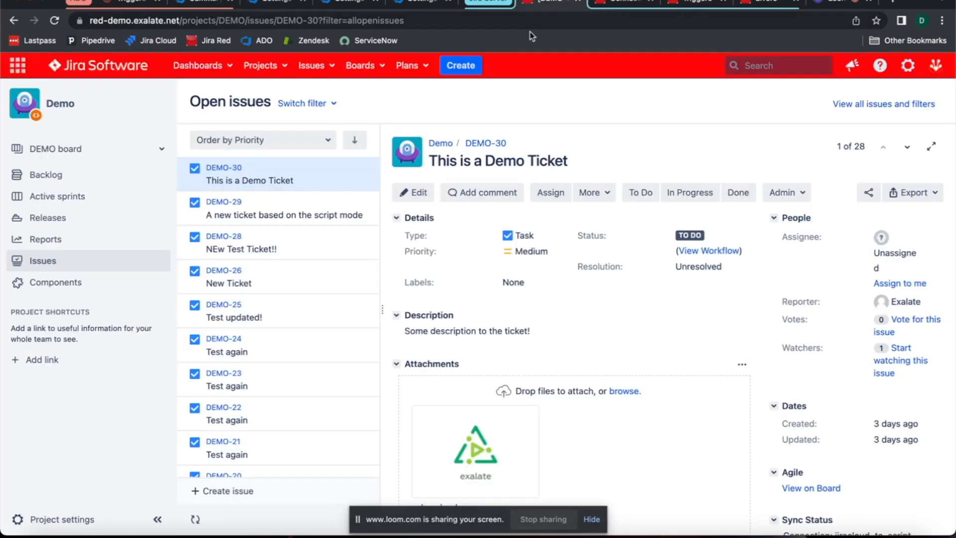
left_click_drag(180, 24, 83, 21)
key("ctrl+c")
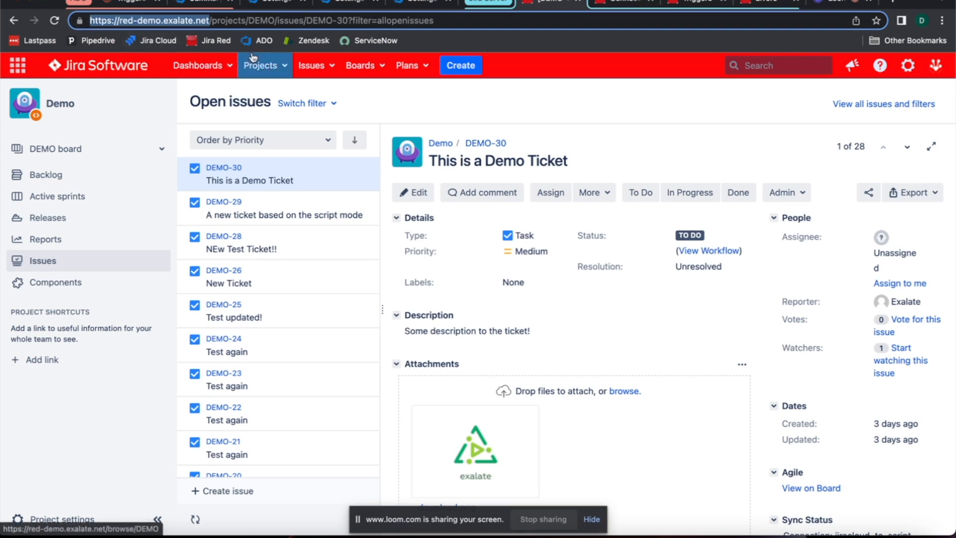
left_click(269, 6)
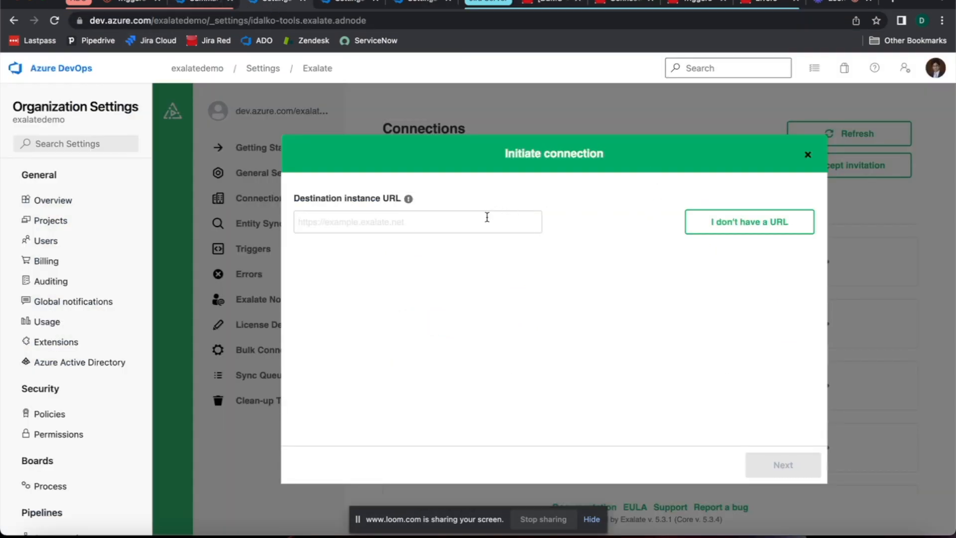
left_click(487, 217)
key("ctrl+v")
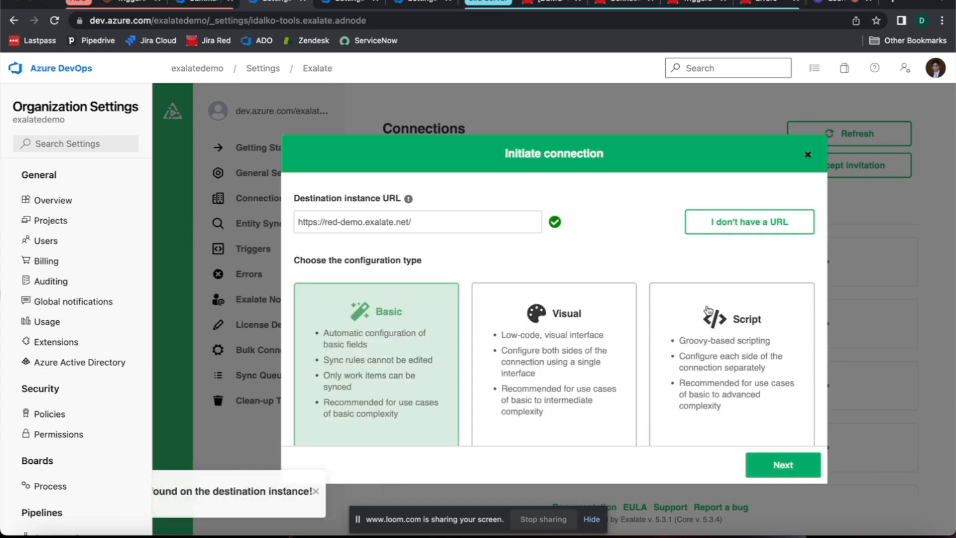
Step: Choose the Script configuration type for the connection and continue to the connection information
scroll(686, 320, "down", 2)
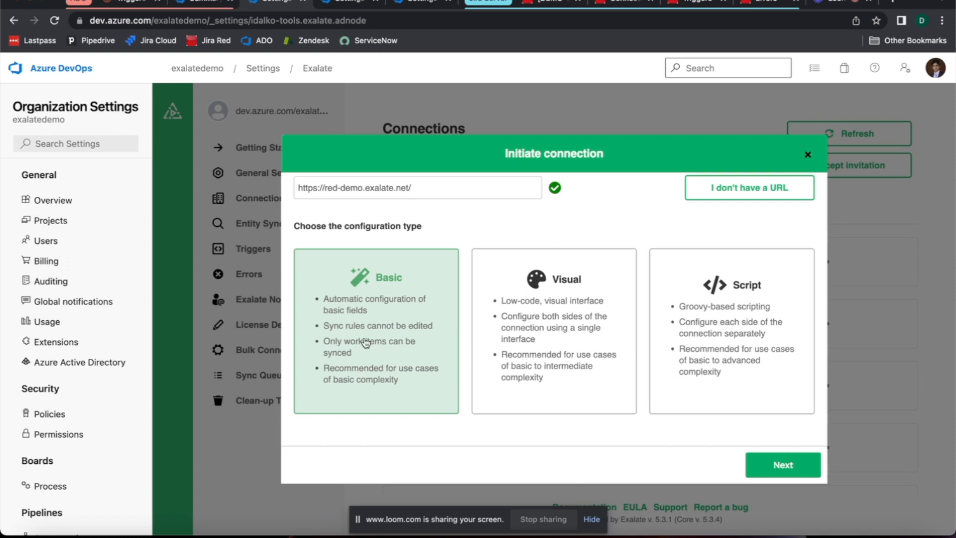
left_click(771, 396)
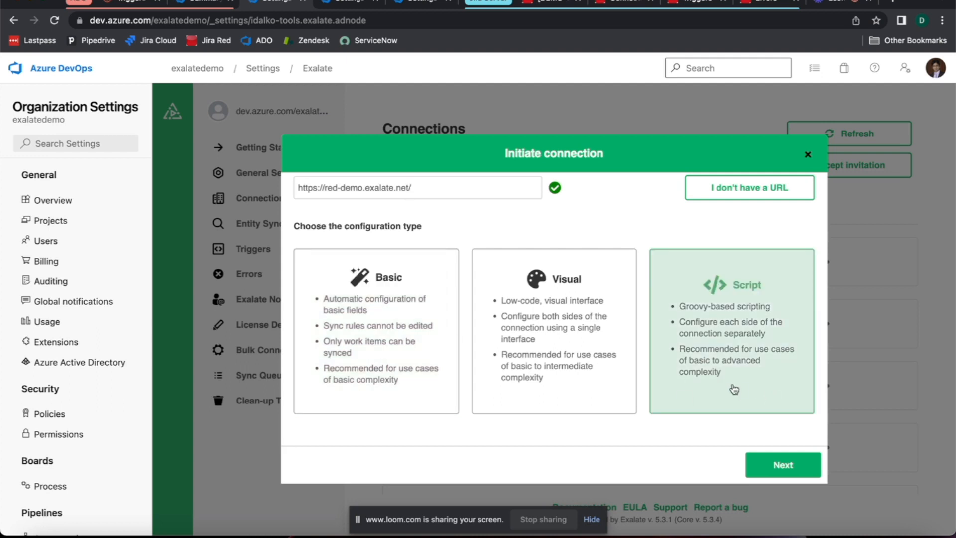
left_click(765, 458)
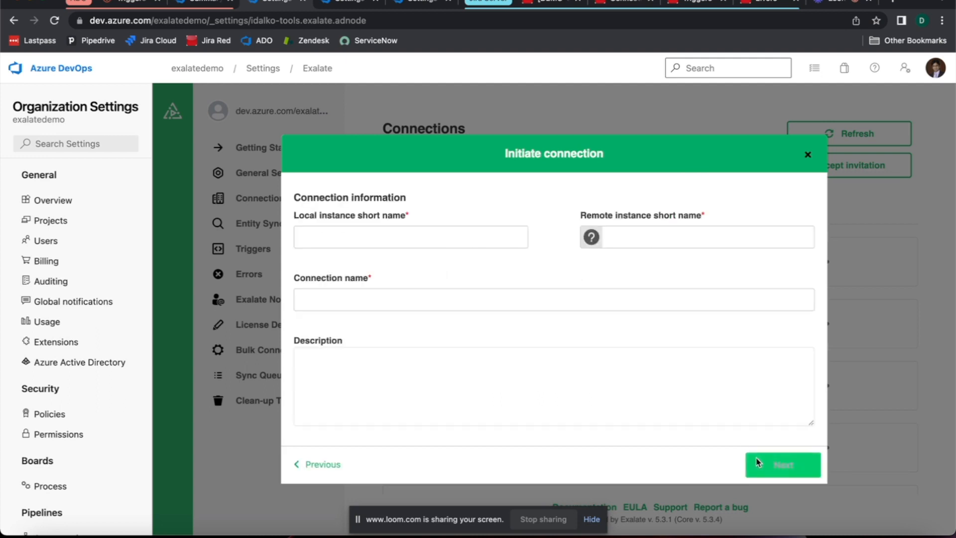
Step: Name the local instance ADO and the remote instance JiraRed, keep the generated connection name, and continue
left_click(413, 232)
type("AD")
key("BackSpace")
type("DO")
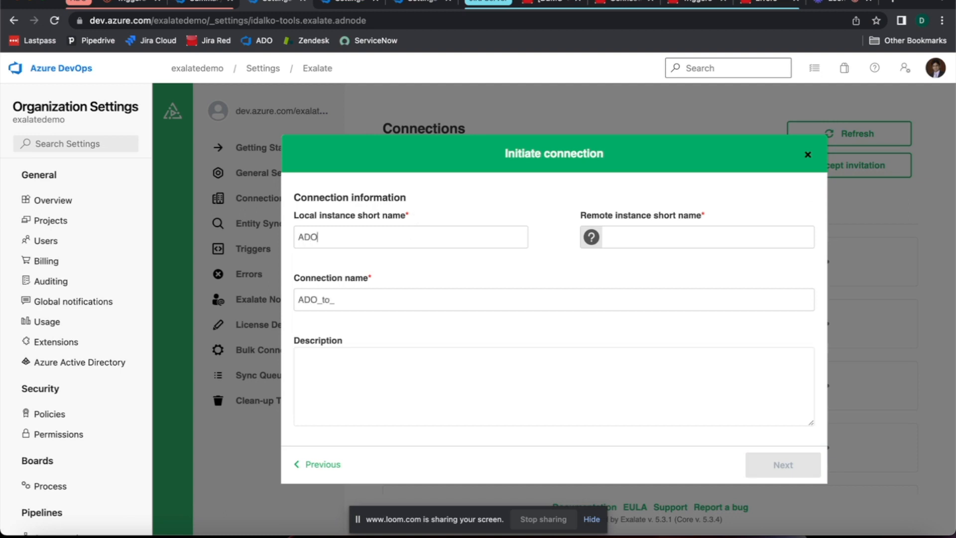
left_click(737, 246)
type("JI")
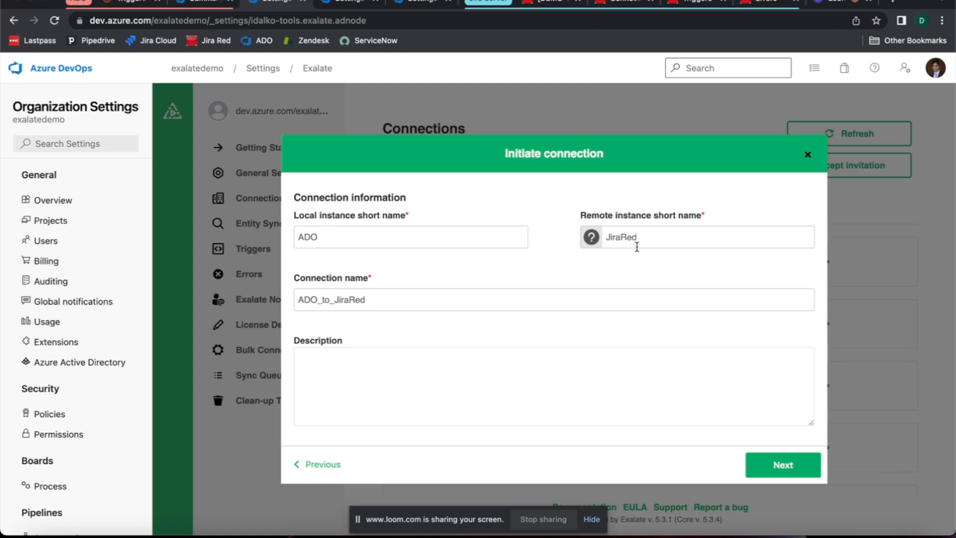
left_click_drag(407, 301, 289, 301)
left_click(531, 335)
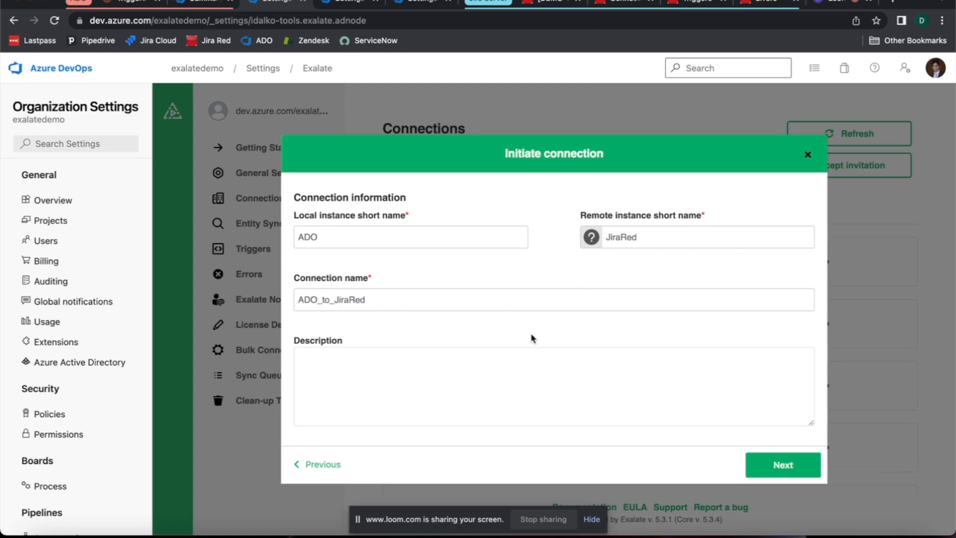
left_click(784, 462)
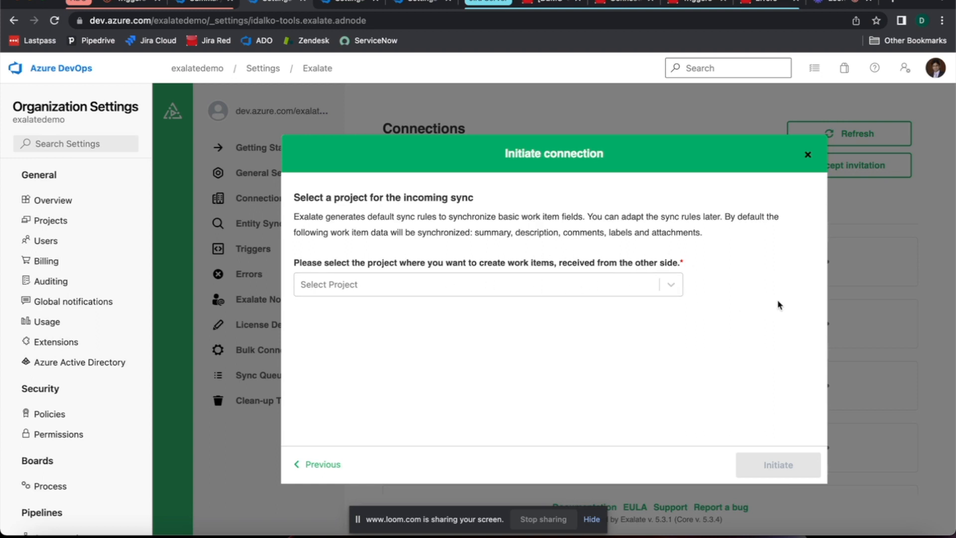
Step: Select Demo Project as the project for incoming work items and initiate the connection
left_click(672, 291)
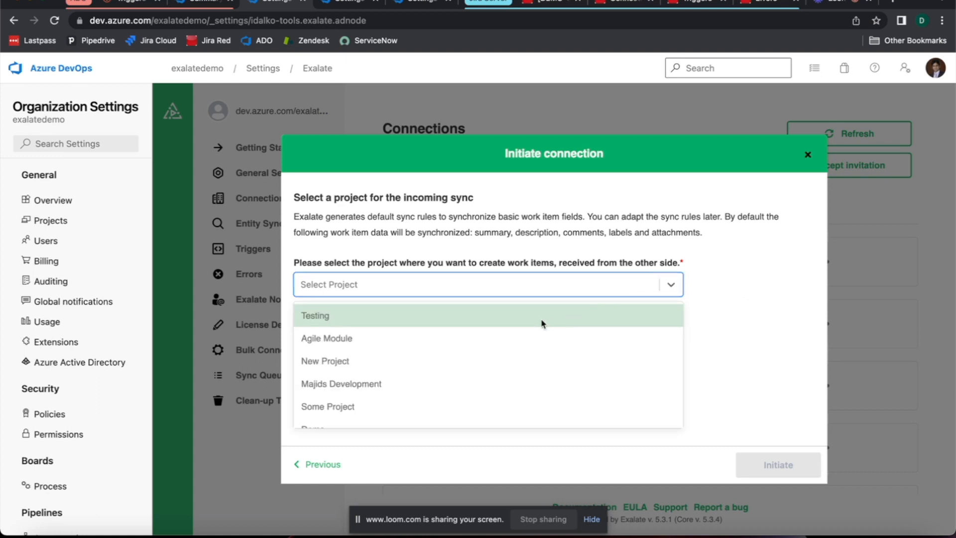
scroll(539, 325, "down", 2)
left_click(405, 420)
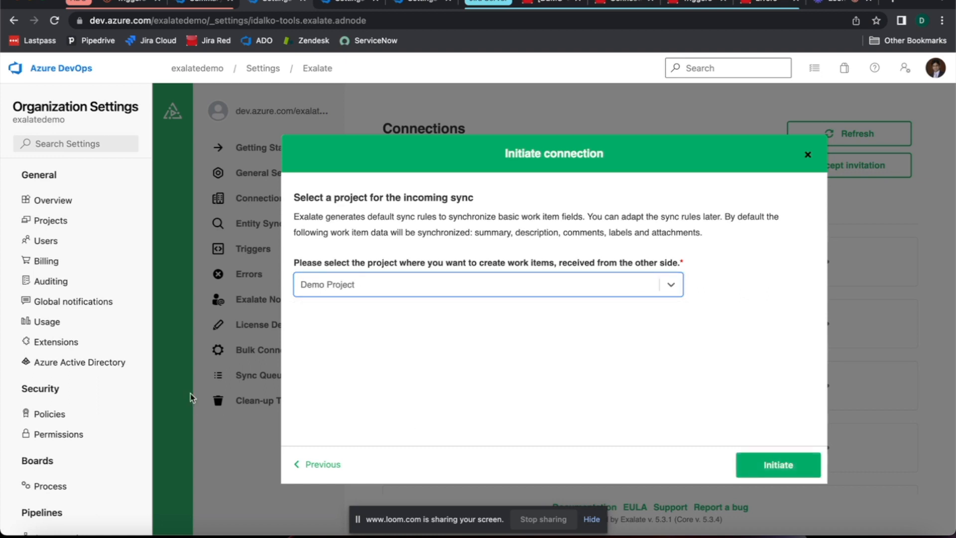
left_click(794, 467)
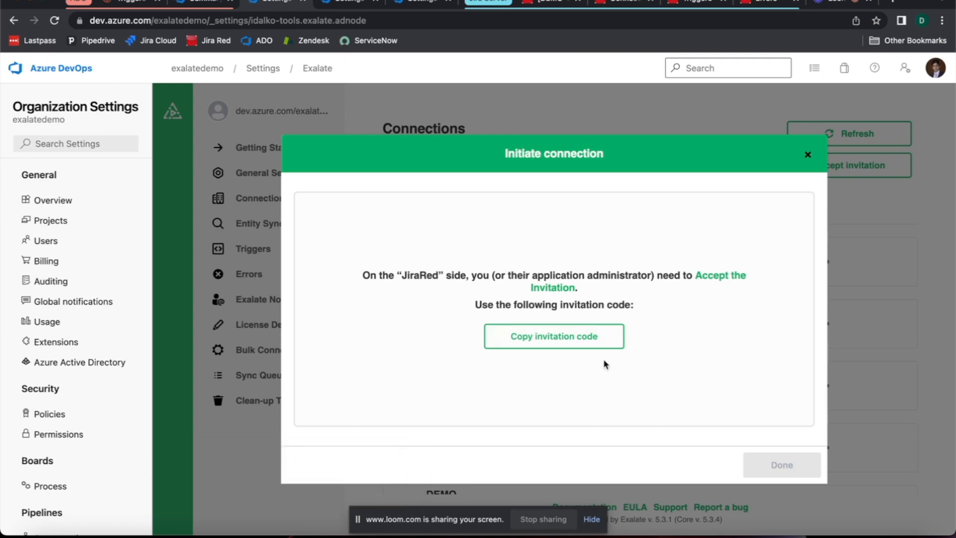
Step: Copy the invitation code from Azure DevOps, paste it into the Accept invitation form on the Jira side, and continue
left_click(543, 346)
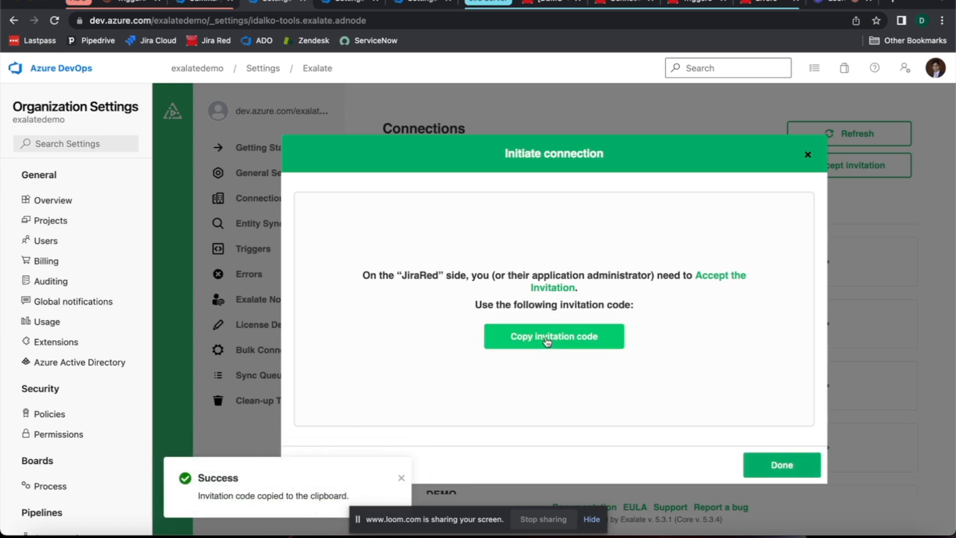
left_click(592, 4)
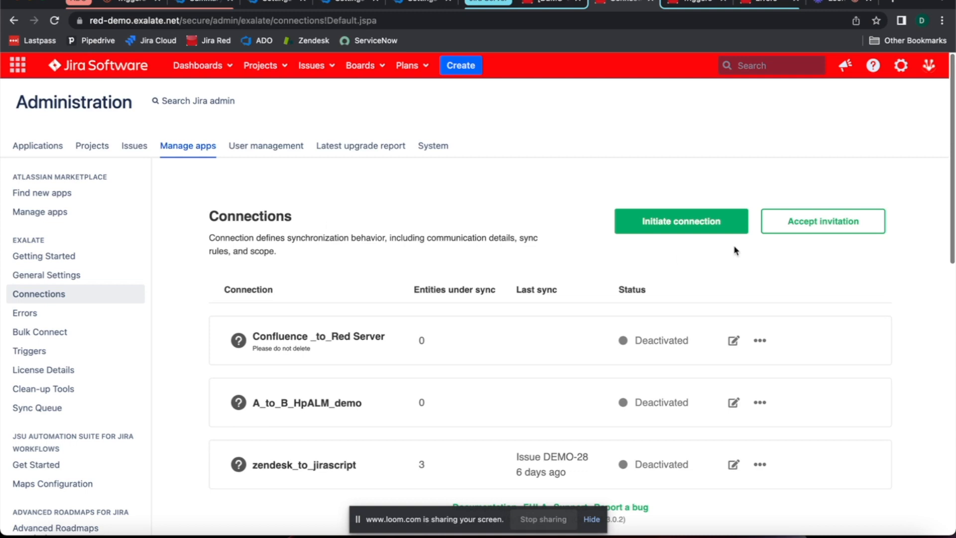
left_click(822, 221)
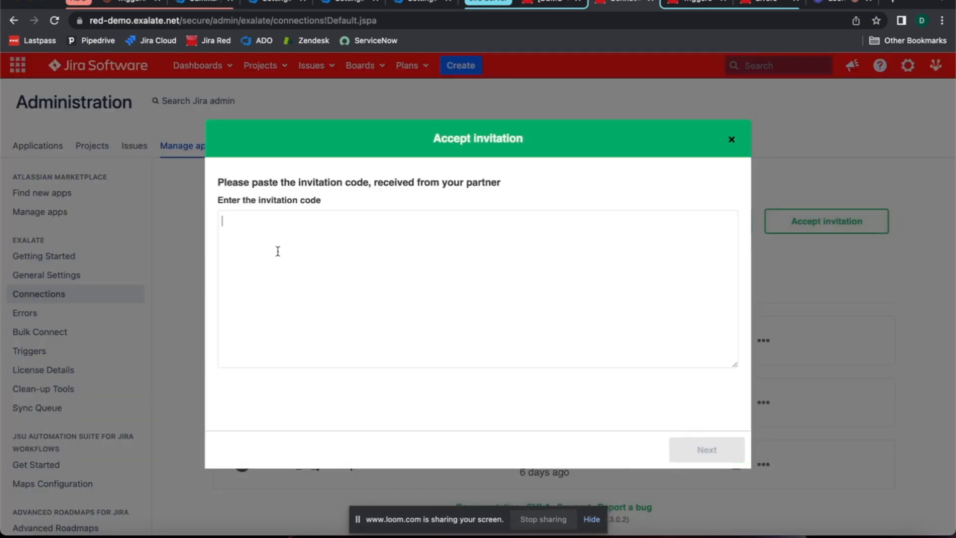
key("super+v")
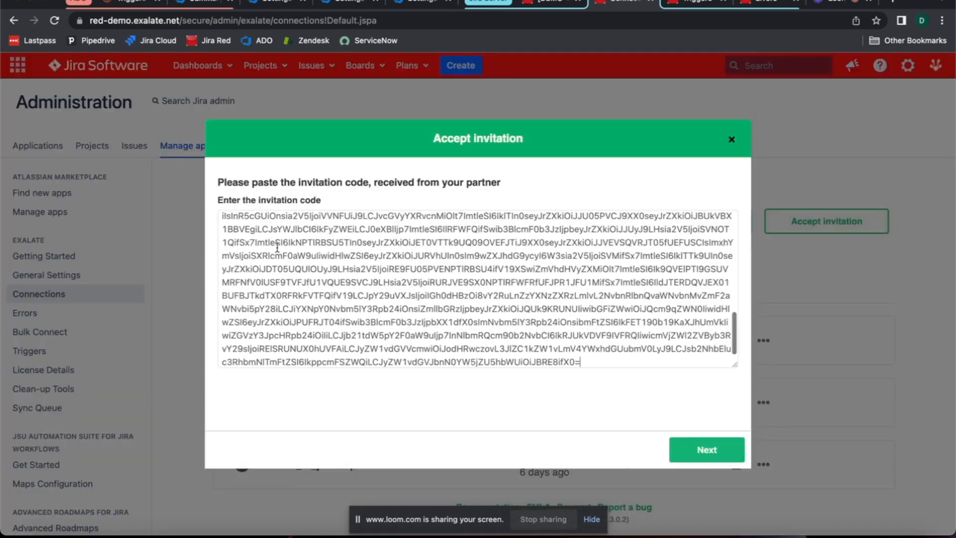
left_click(259, 9)
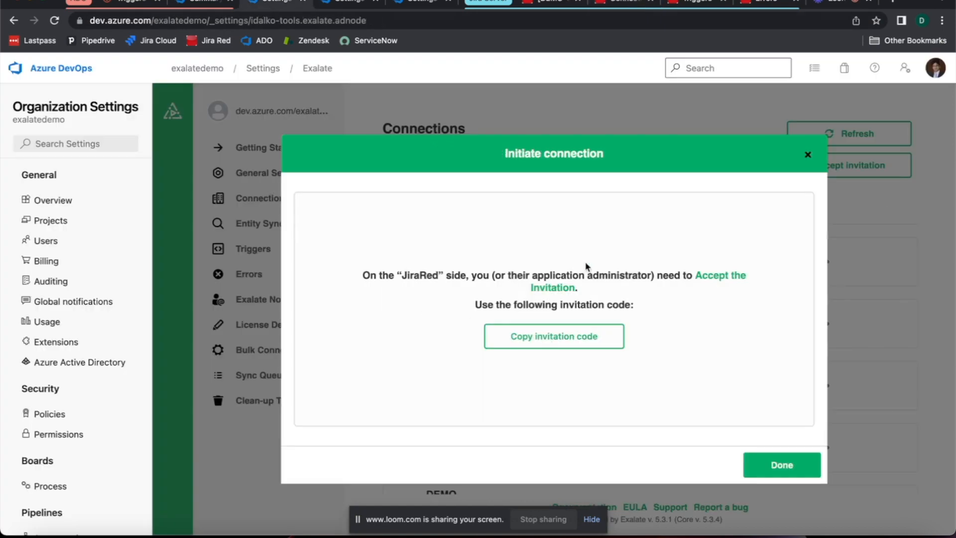
left_click(635, 2)
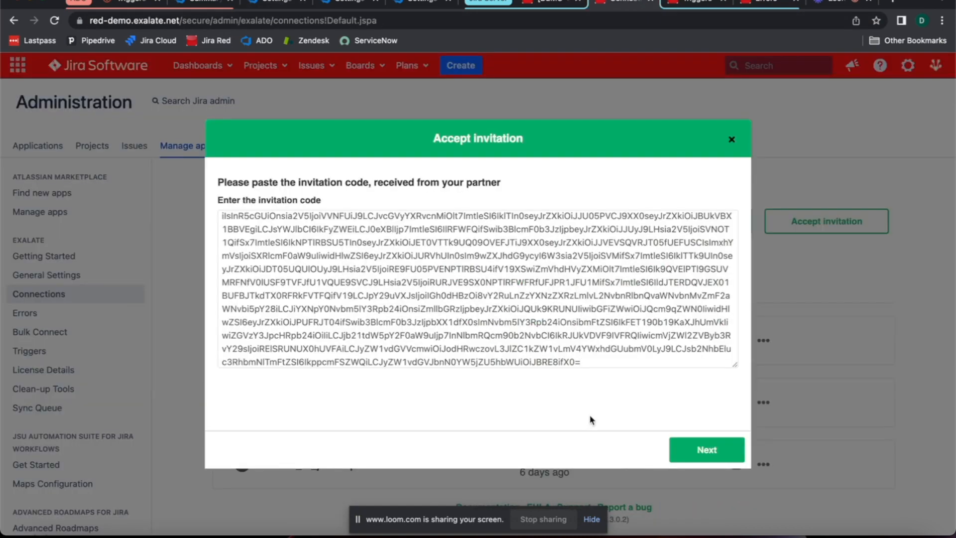
left_click(691, 452)
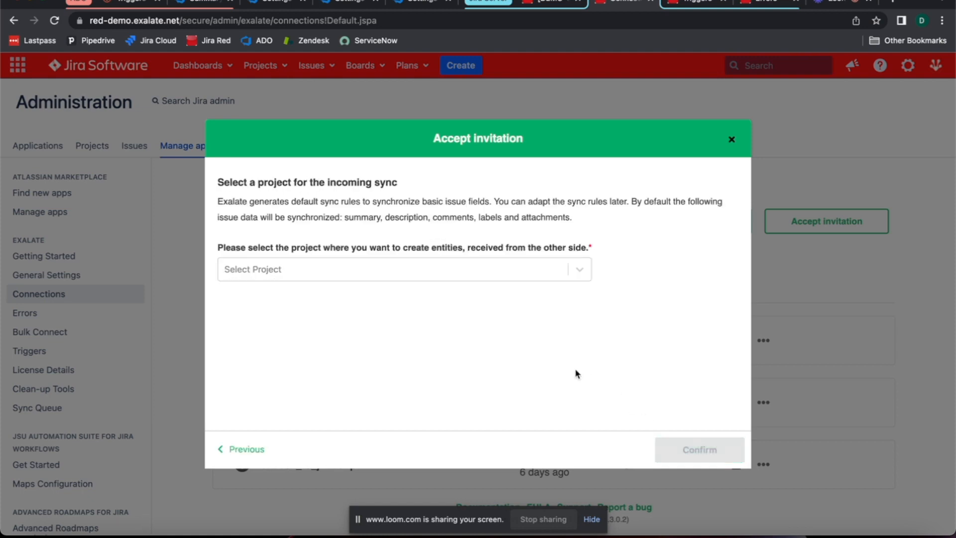
Step: Select Demo (DEMO) as the Jira project for entities received from the other side and confirm the invitation
left_click(404, 268)
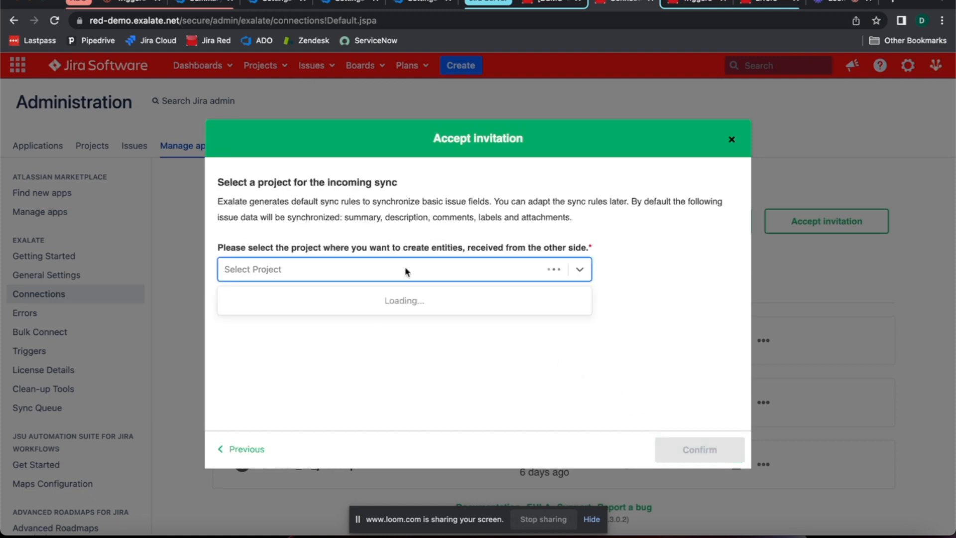
scroll(397, 321, "down", 3)
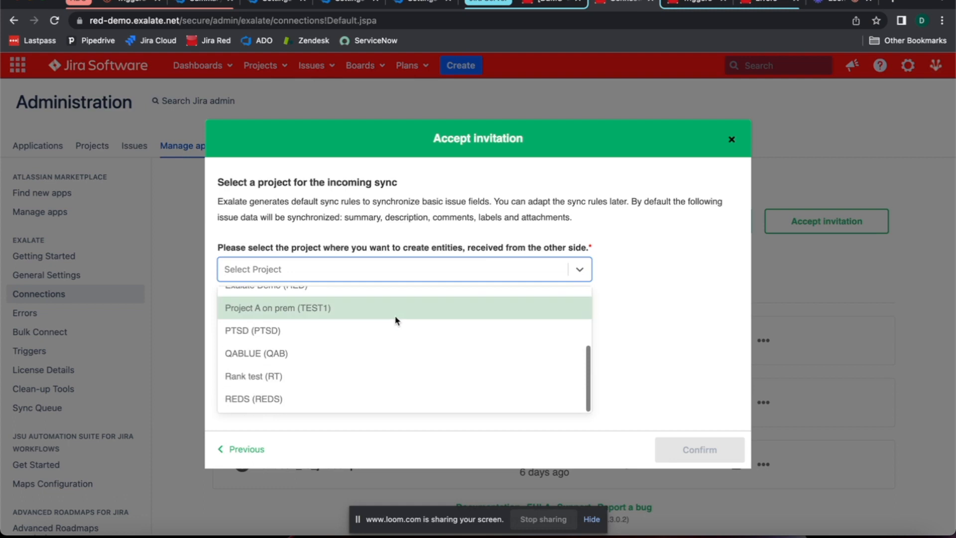
scroll(359, 298, "up", 3)
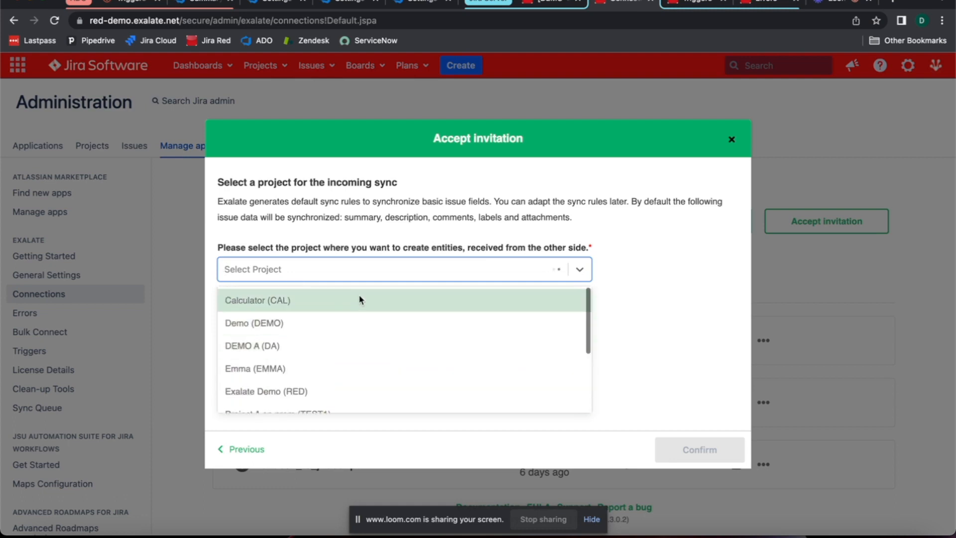
left_click(338, 325)
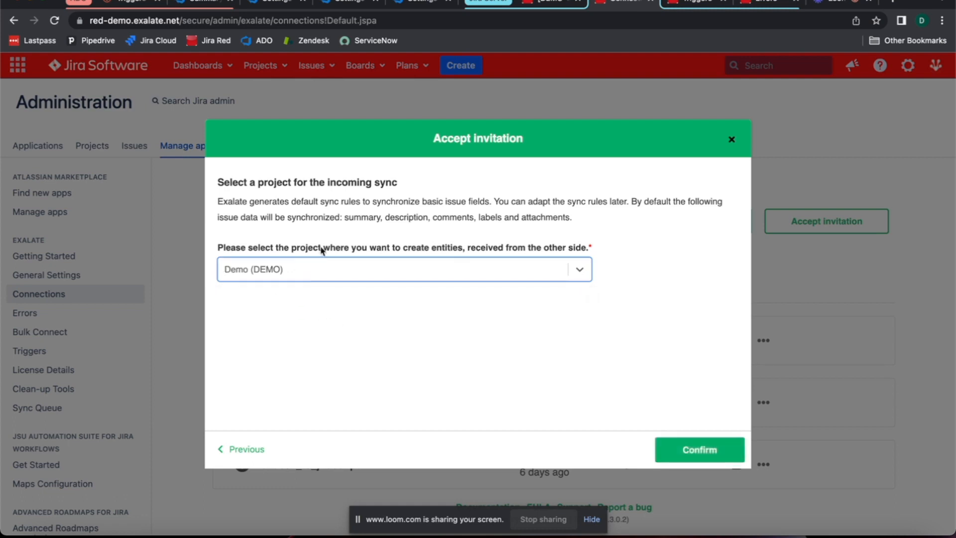
left_click(695, 450)
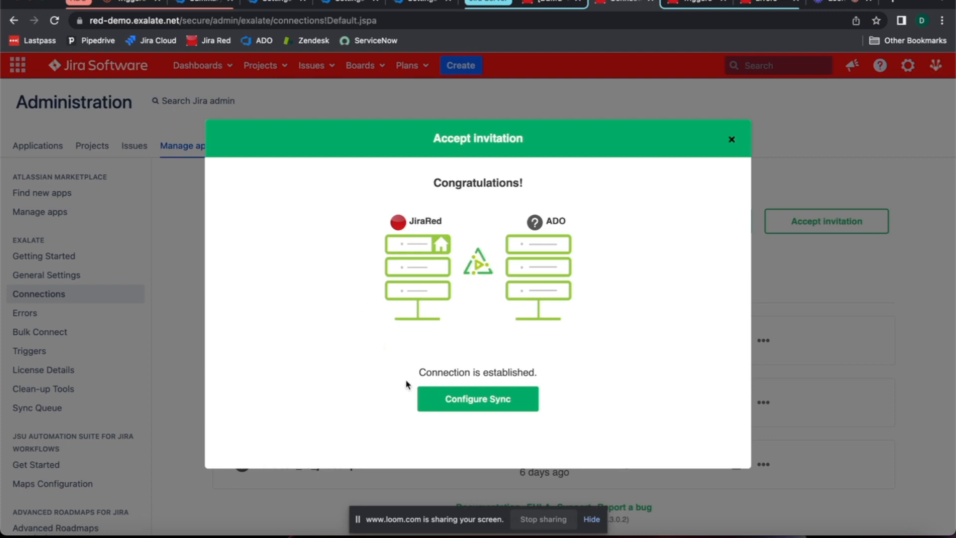
Step: Open the sync configuration of the new ADO_to_JiraRed connection in Jira and examine its outgoing and incoming sync rules
left_click(479, 402)
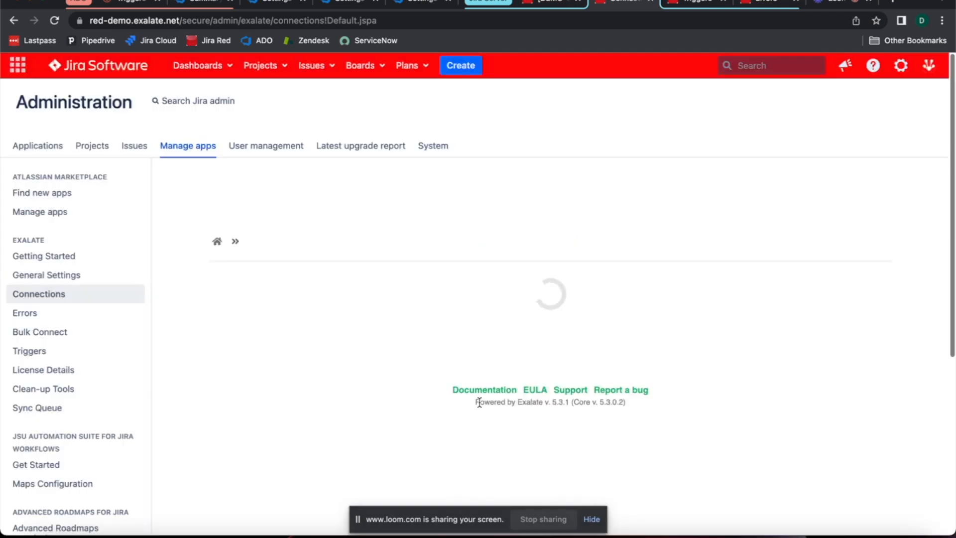
scroll(468, 326, "down", 3)
scroll(470, 344, "down", 4)
scroll(470, 344, "up", 2)
scroll(471, 345, "down", 2)
scroll(470, 344, "down", 1)
scroll(470, 342, "up", 5)
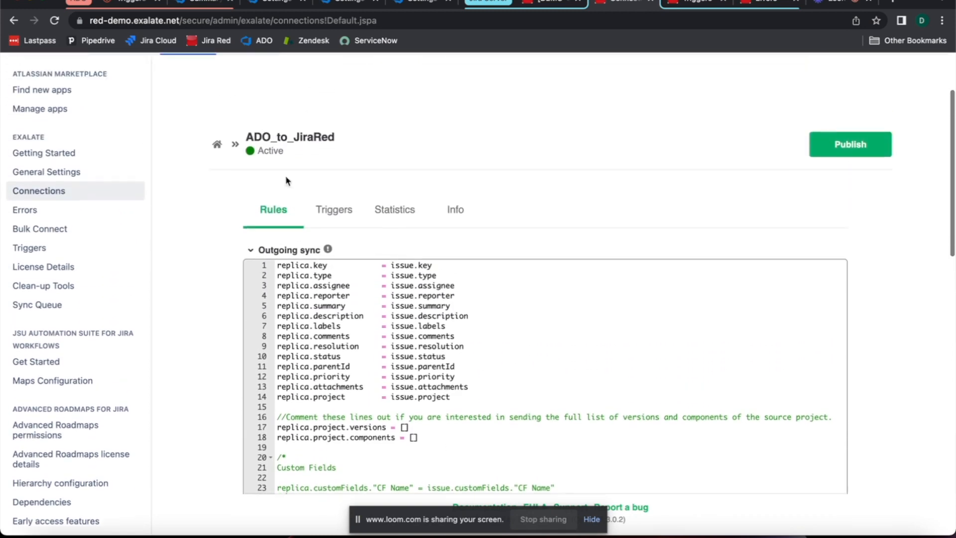
scroll(269, 297, "up", 3)
scroll(197, 294, "down", 1)
scroll(348, 288, "down", 1)
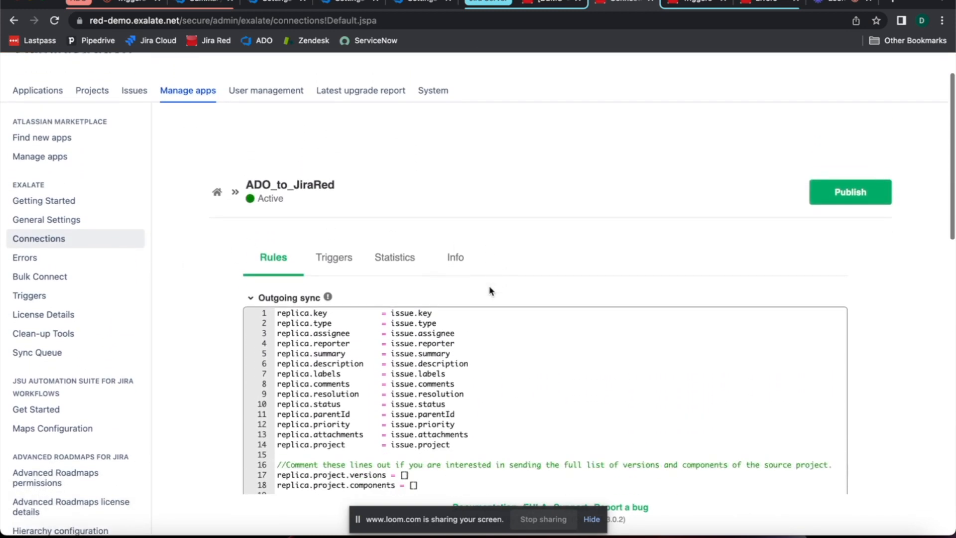
scroll(490, 291, "down", 10)
scroll(555, 242, "up", 10)
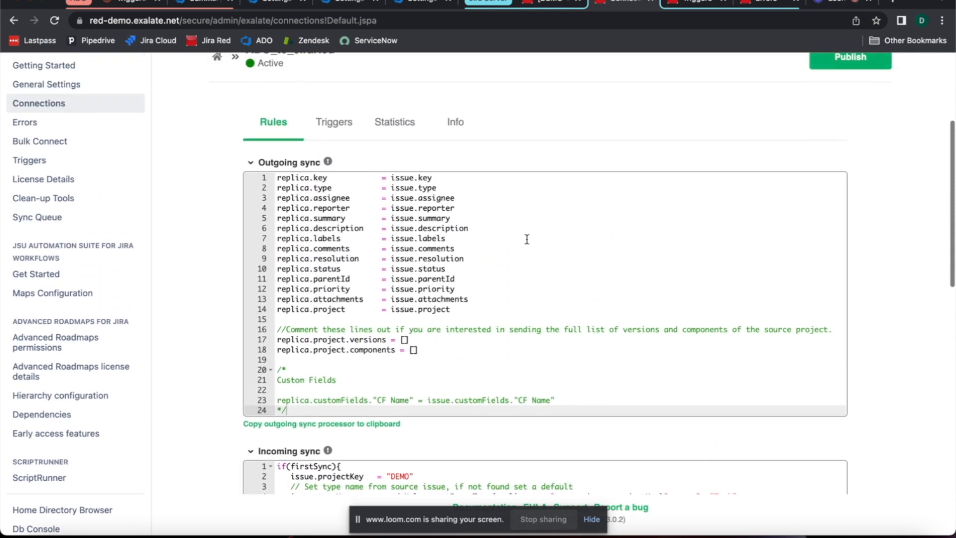
scroll(527, 239, "up", 3)
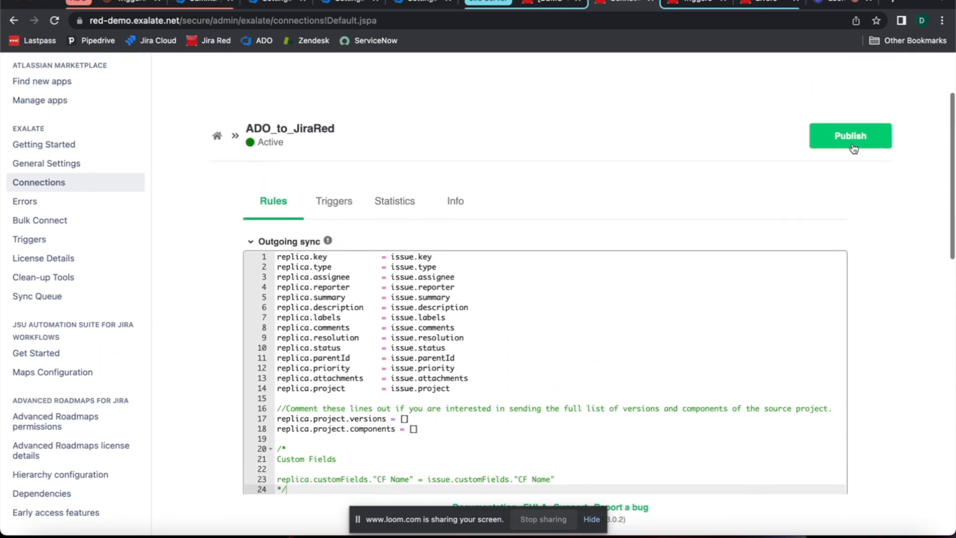
scroll(634, 267, "down", 1)
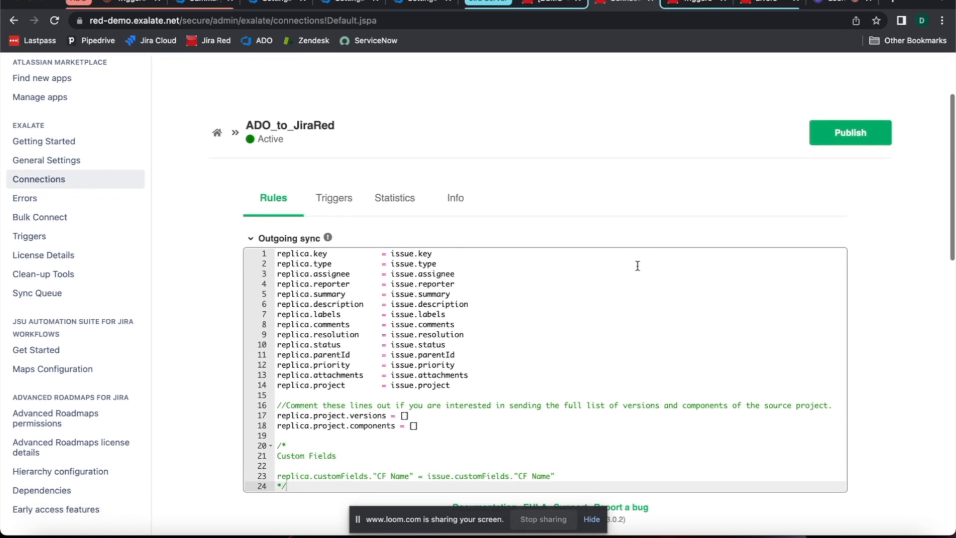
scroll(834, 162, "up", 1)
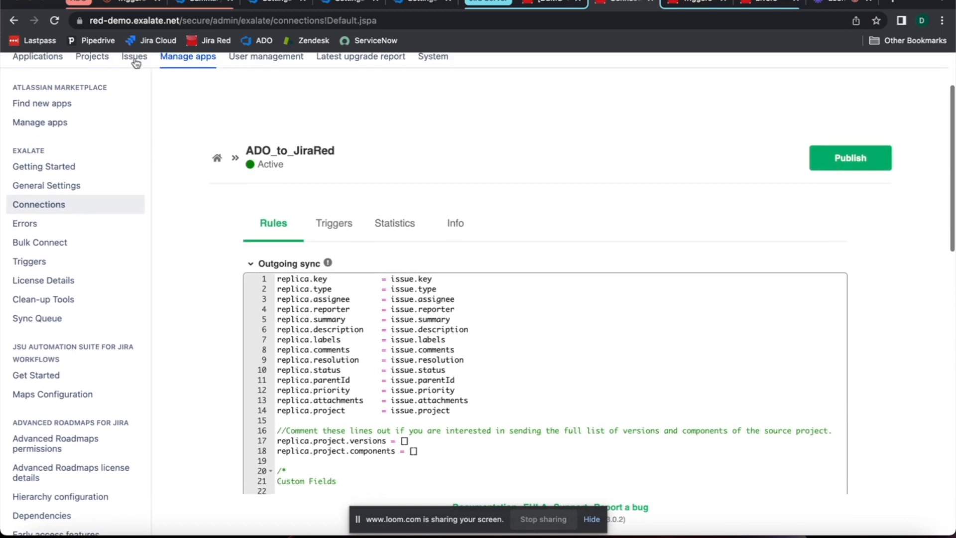
Step: Finish the Initiate connection dialog on the Azure DevOps side and reload the Exalate connections page
left_click(272, 1)
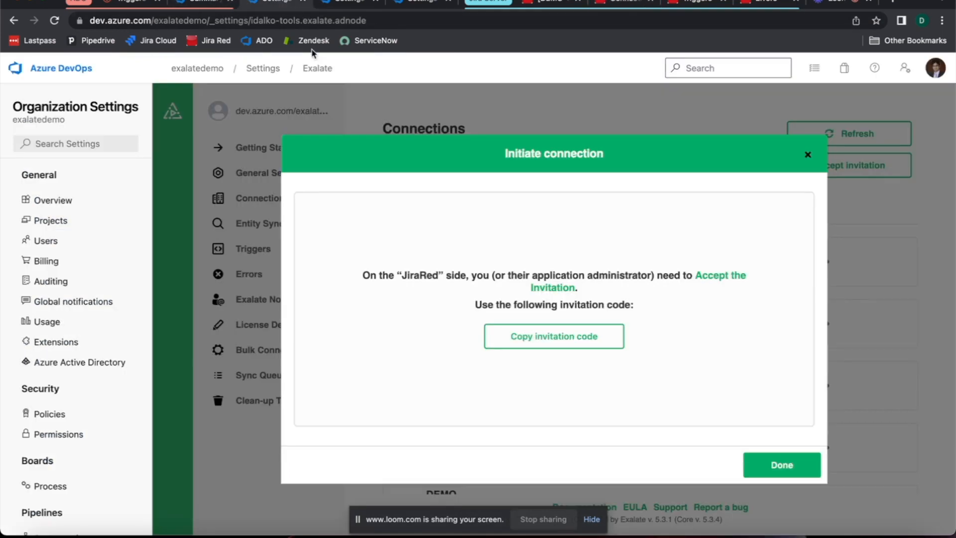
left_click(774, 463)
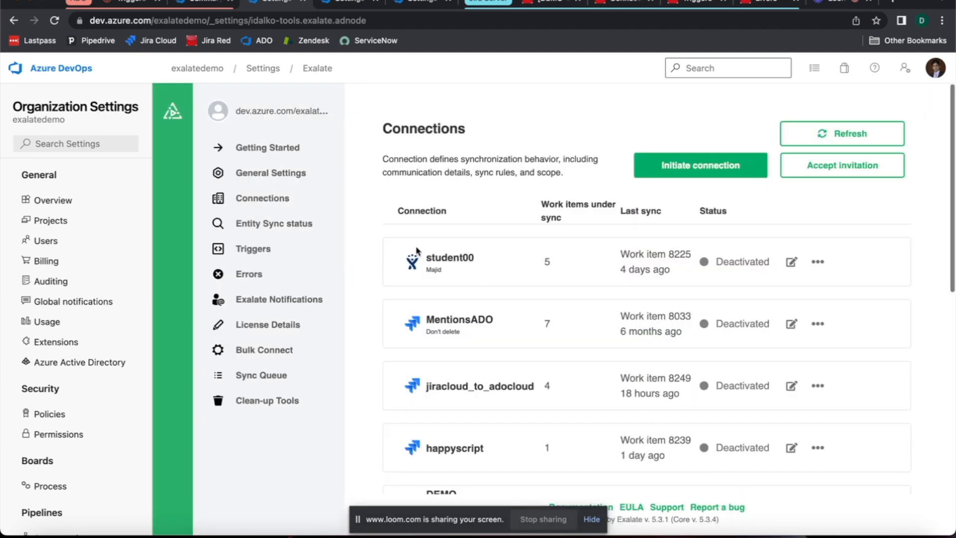
scroll(423, 189, "down", 1)
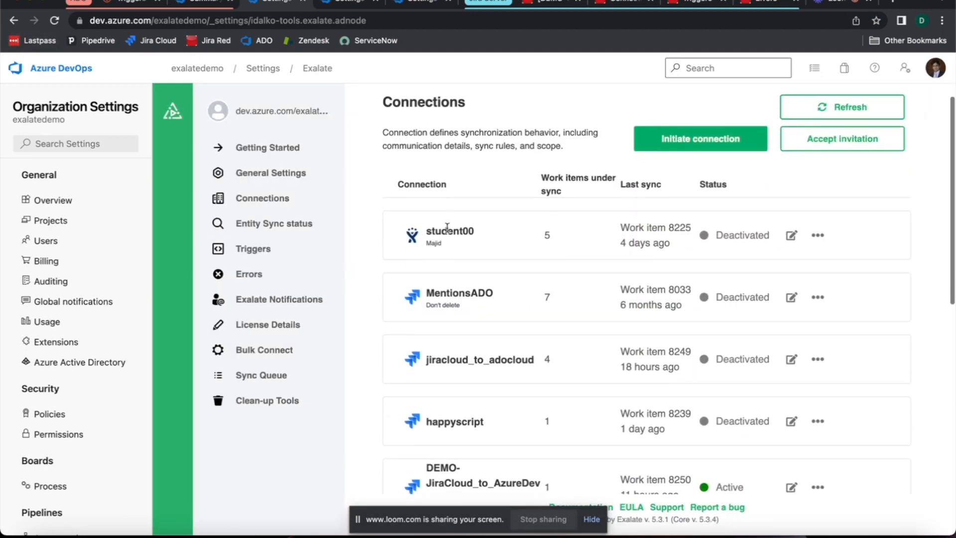
scroll(446, 228, "up", 1)
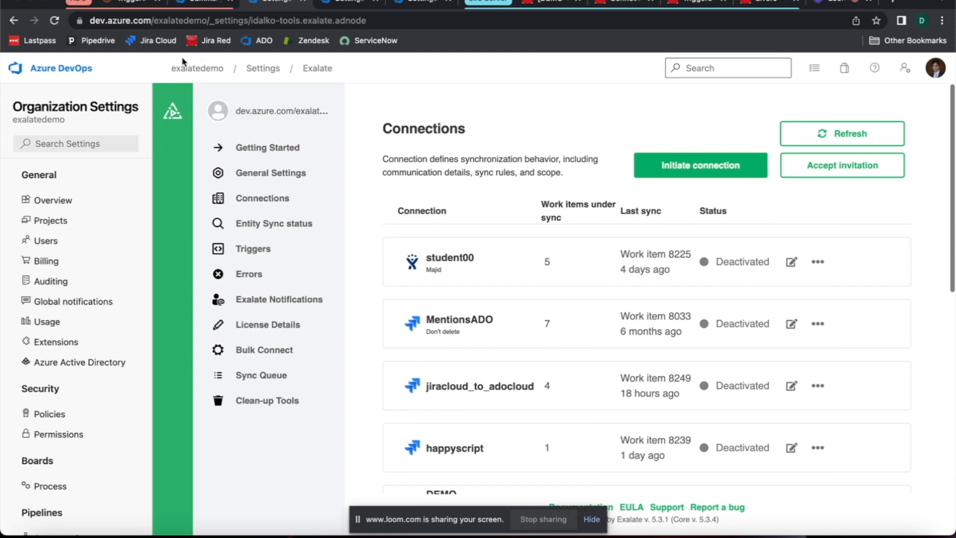
left_click(56, 23)
Step: Look through the pages of the Azure DevOps connections list for ADO_to_JiraRed and check its status
scroll(615, 176, "down", 2)
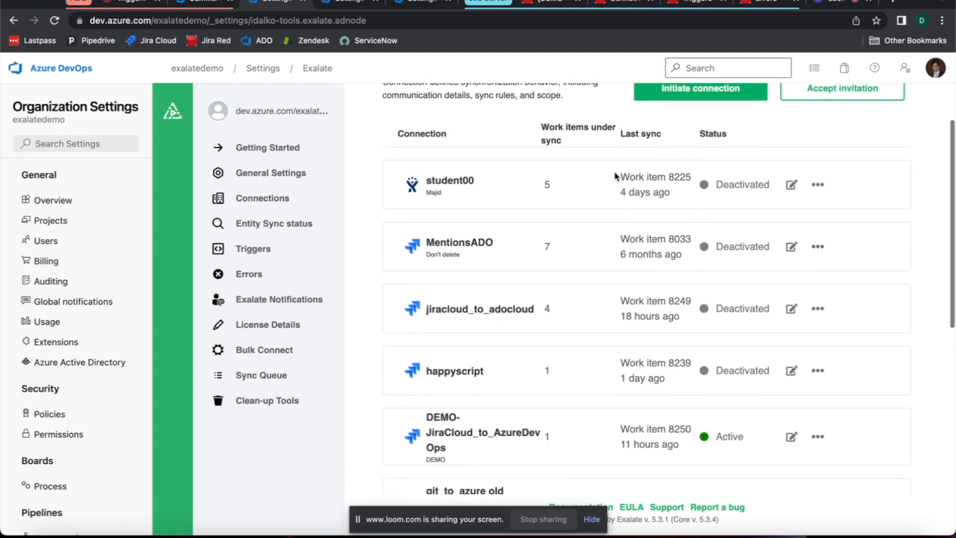
scroll(515, 248, "down", 7)
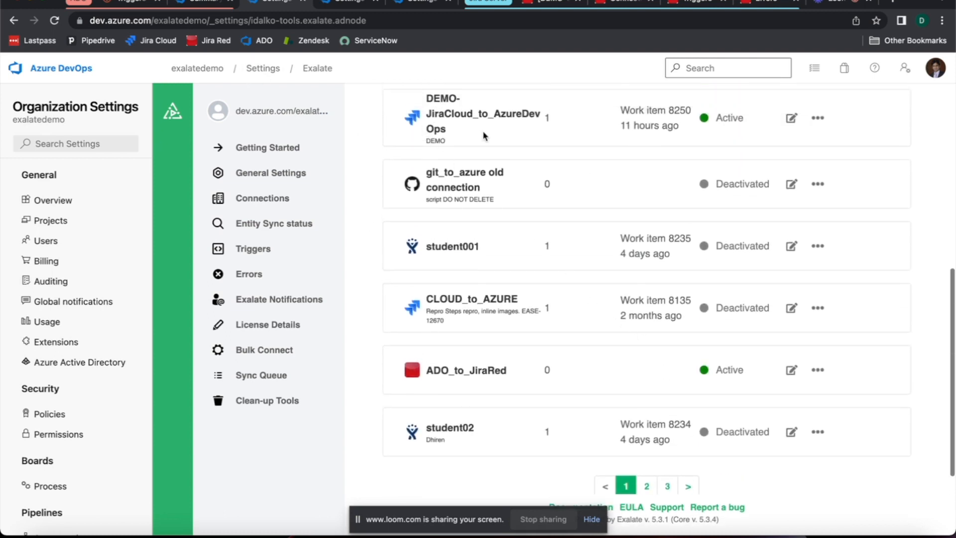
scroll(658, 413, "down", 1)
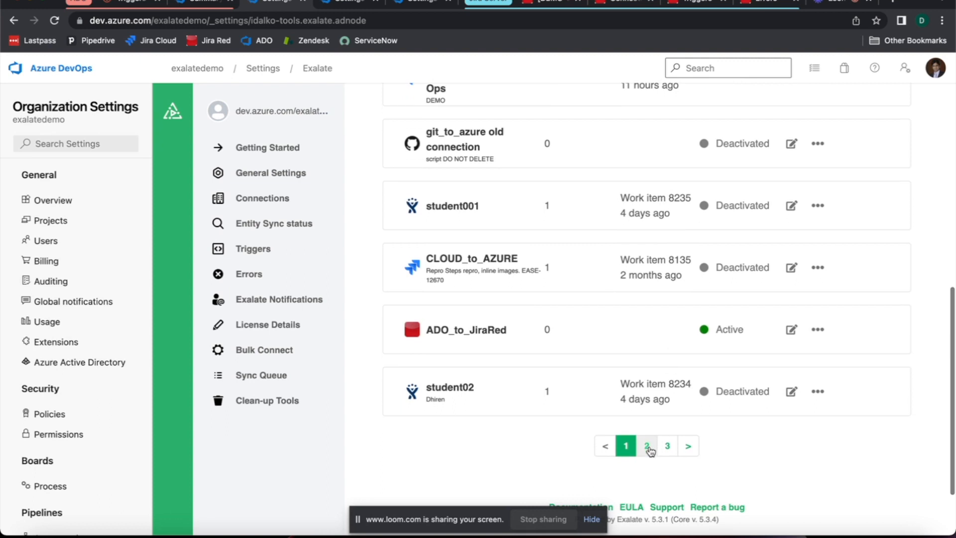
left_click(647, 446)
scroll(662, 308, "down", 5)
scroll(663, 312, "down", 5)
left_click(667, 361)
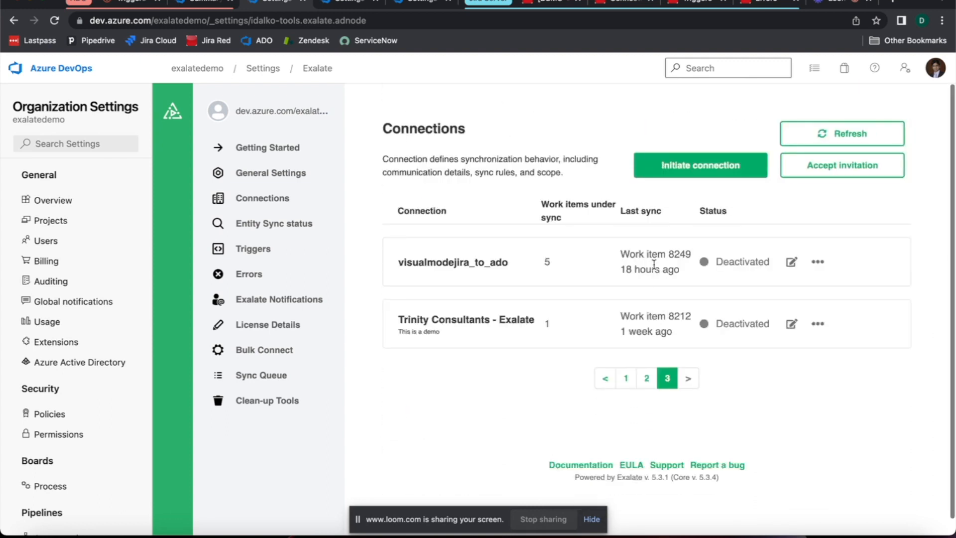
left_click(625, 379)
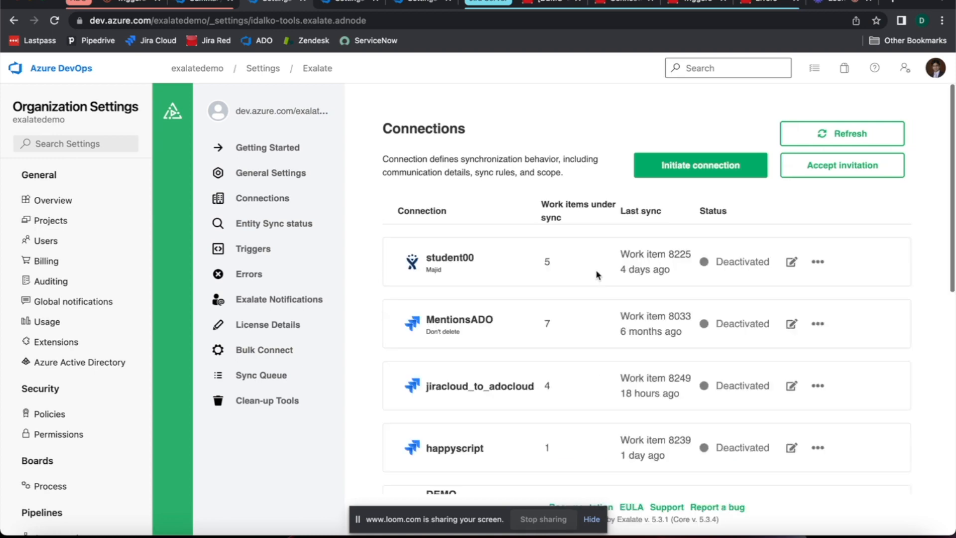
scroll(595, 270, "down", 8)
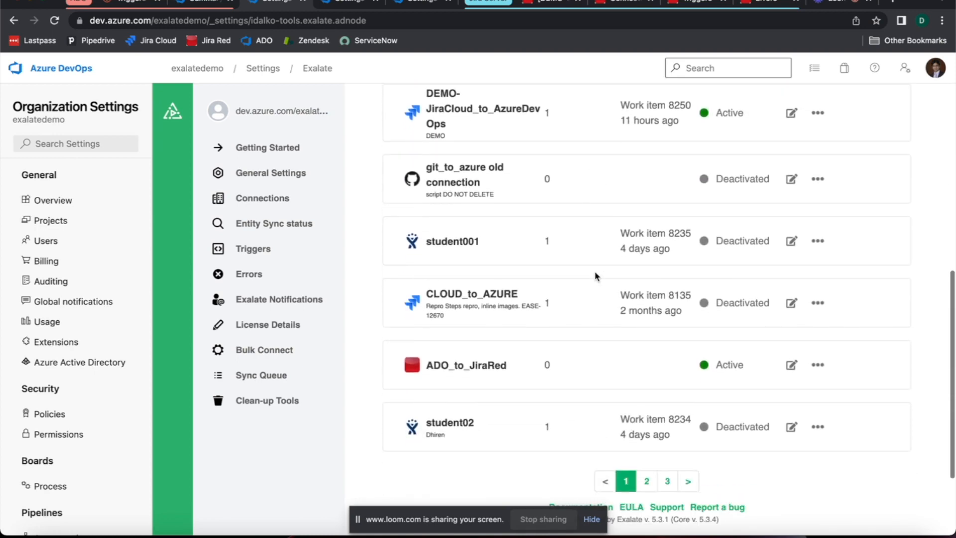
left_click_drag(431, 367, 513, 370)
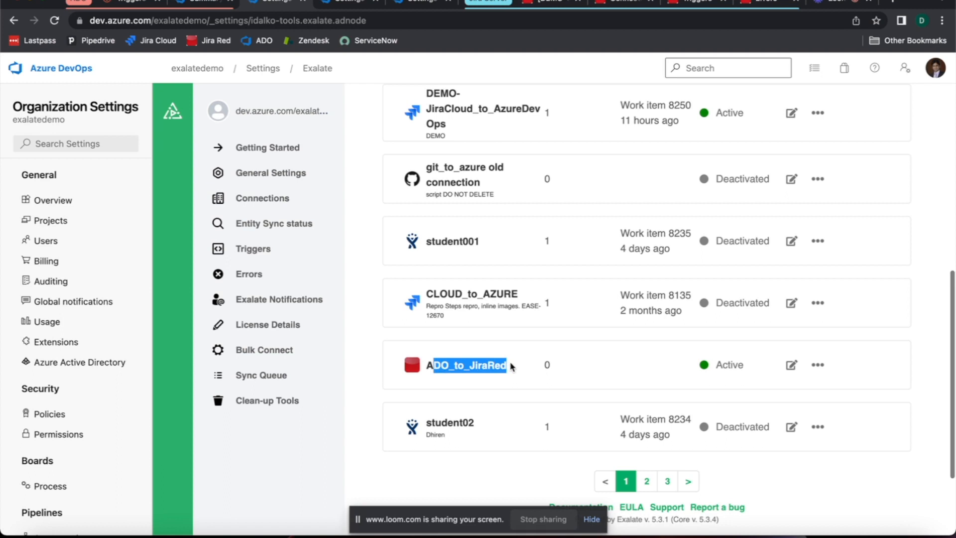
left_click(454, 383)
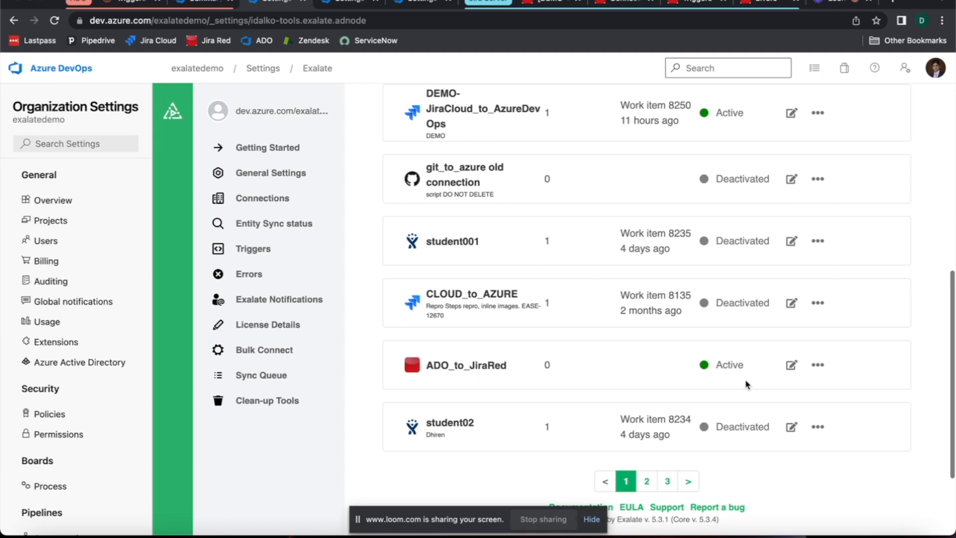
scroll(743, 378, "up", 2)
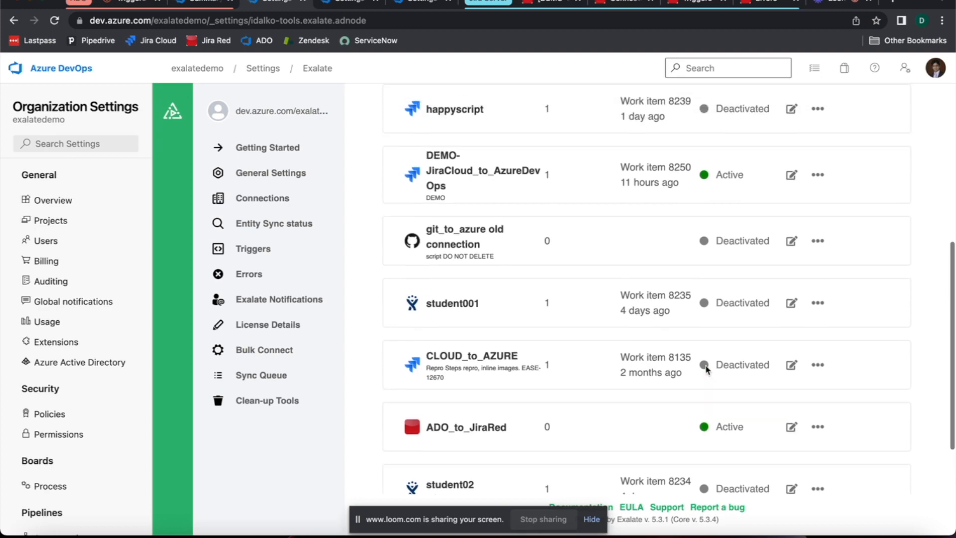
left_click(818, 197)
left_click(819, 218)
scroll(741, 235, "down", 3)
scroll(737, 239, "up", 10)
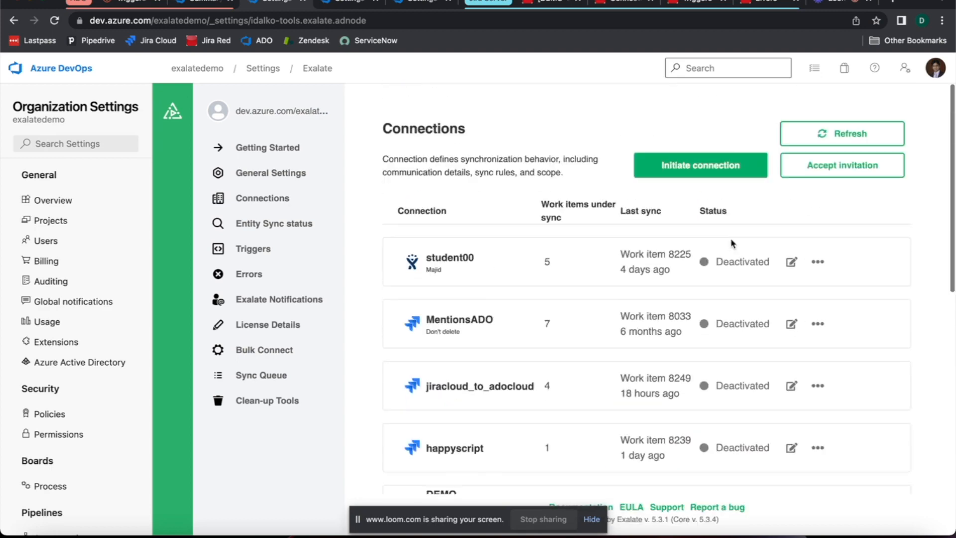
Step: View the Exalate triggers page, then open the Test Task for Demo Purpose work item in Demo Project and check its Development field
left_click(377, 2)
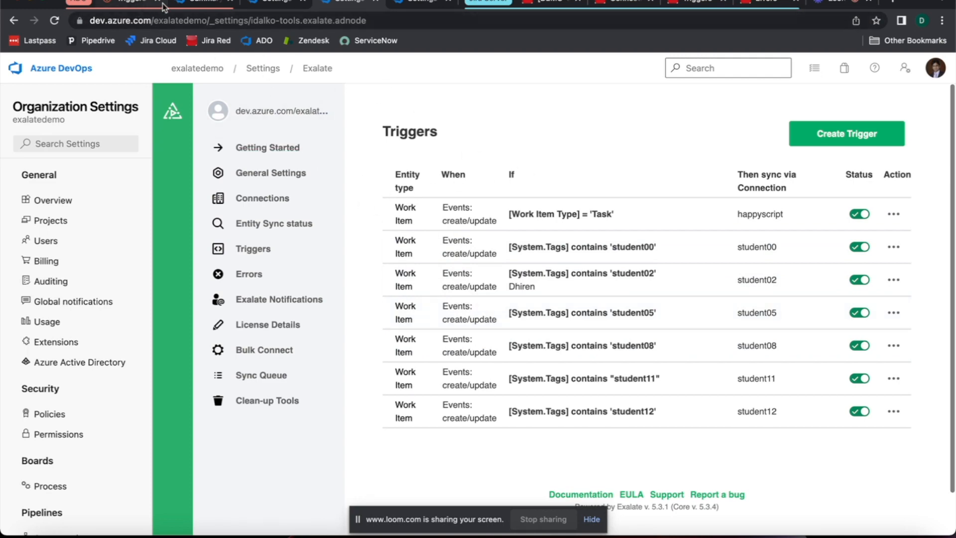
left_click(182, 4)
mouse_move(54, 258)
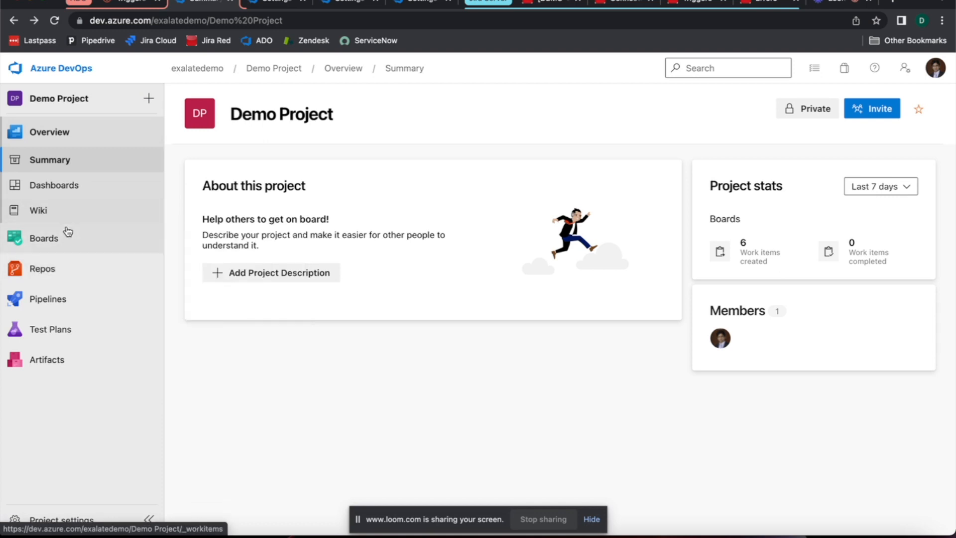
left_click(95, 244)
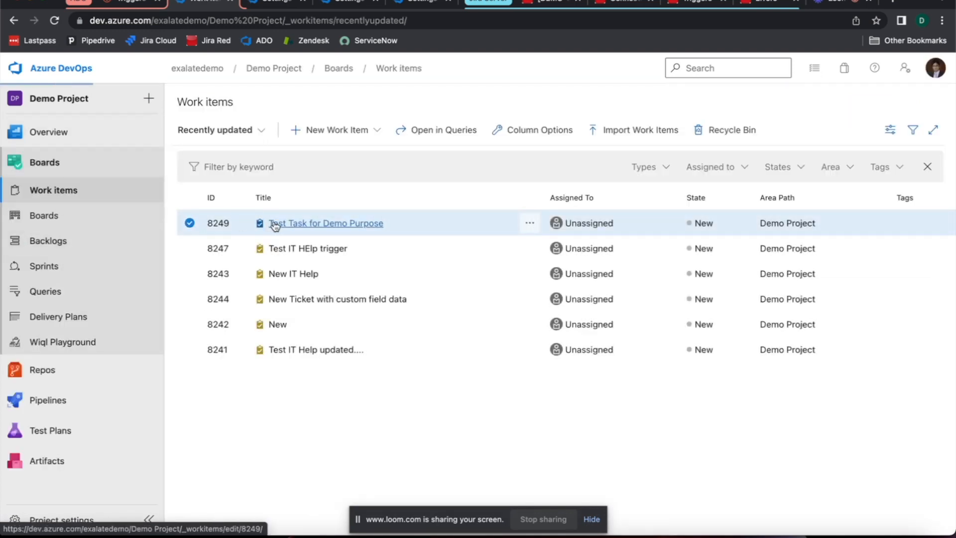
left_click(275, 225)
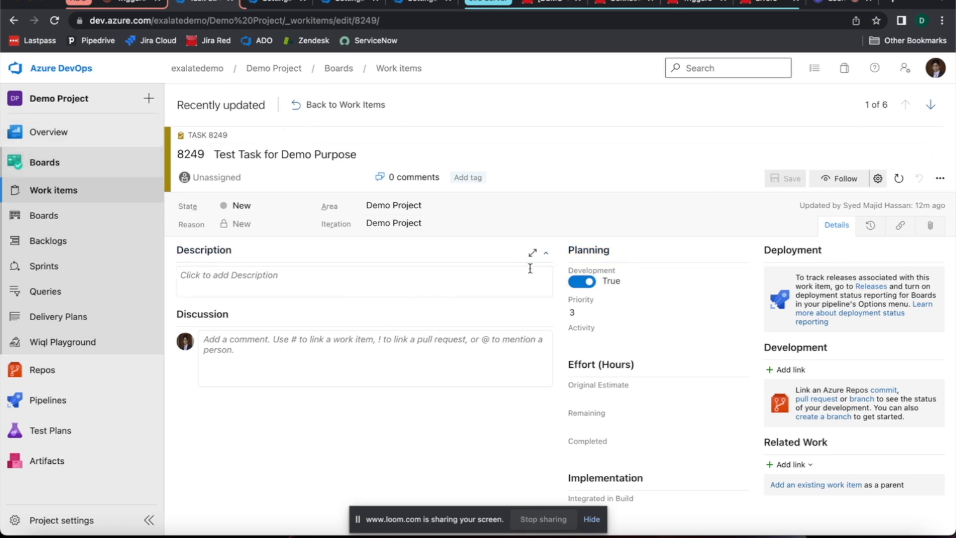
left_click(305, 114)
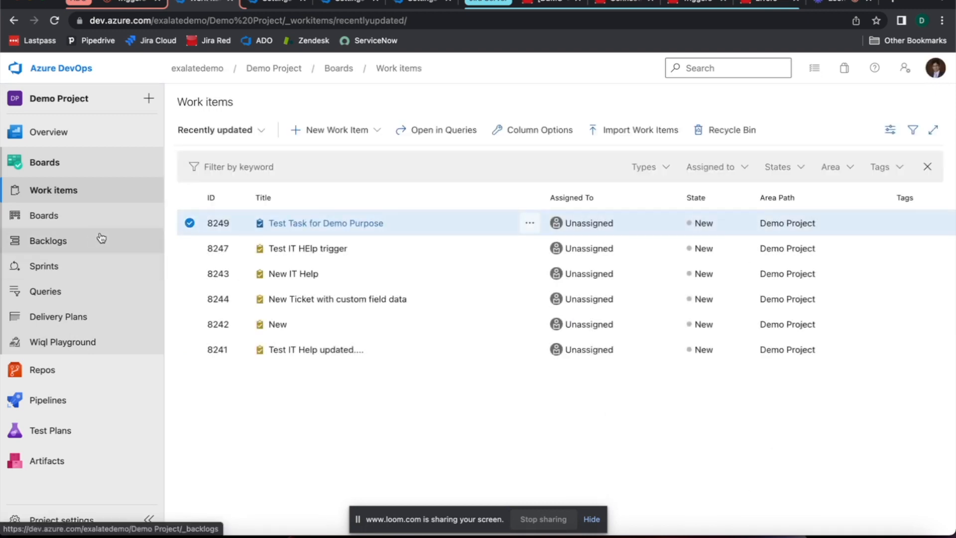
Step: Create a new work item query in Demo Project and set its Work Item Type clause to Task
left_click(91, 288)
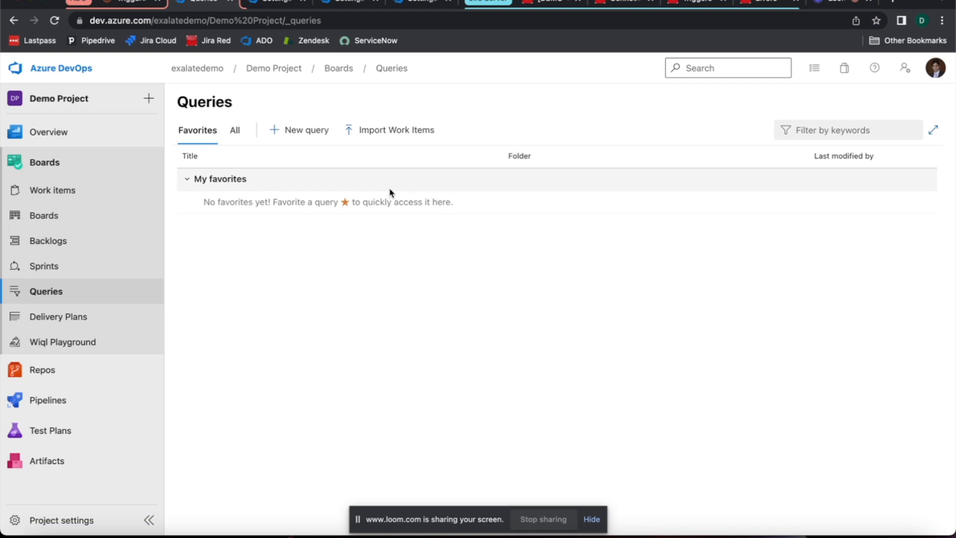
left_click(292, 141)
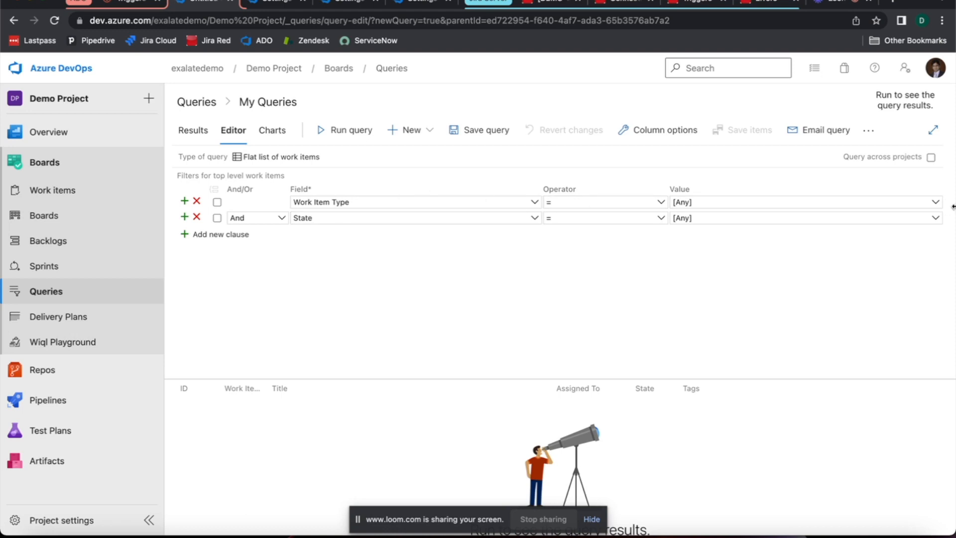
left_click(933, 205)
left_click_drag(822, 204, 654, 195)
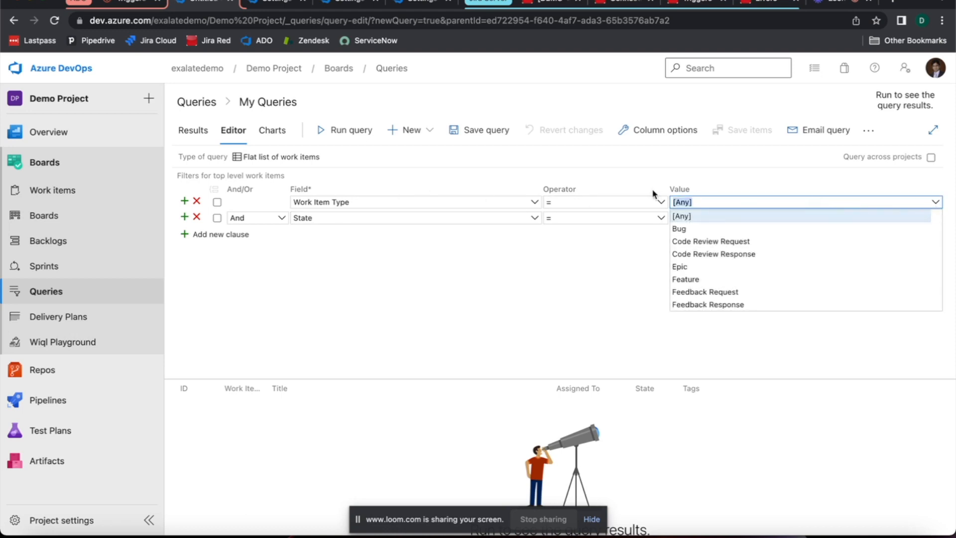
type("Task")
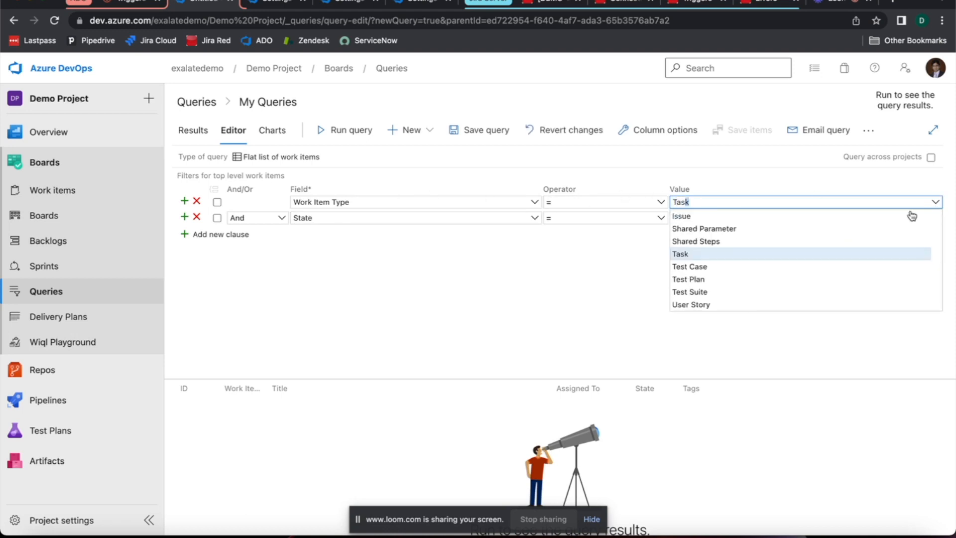
left_click(662, 248)
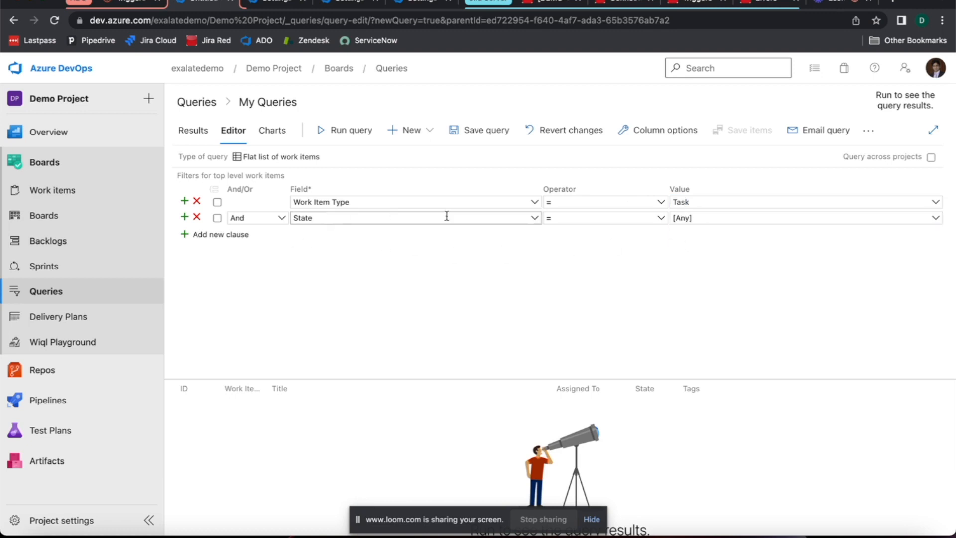
Step: Change the query's second clause from State to Development = True and run the query
left_click(532, 219)
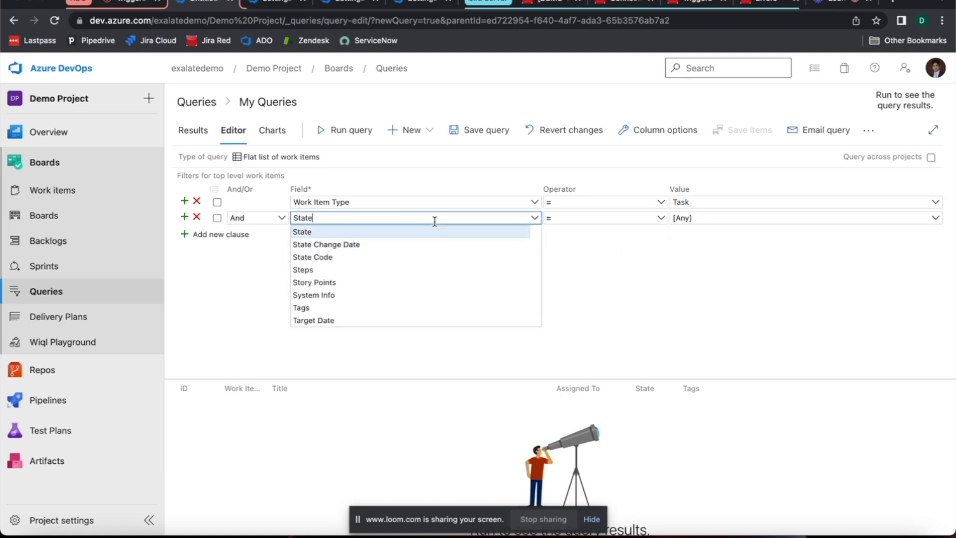
key("ctrl+a")
type("Deve")
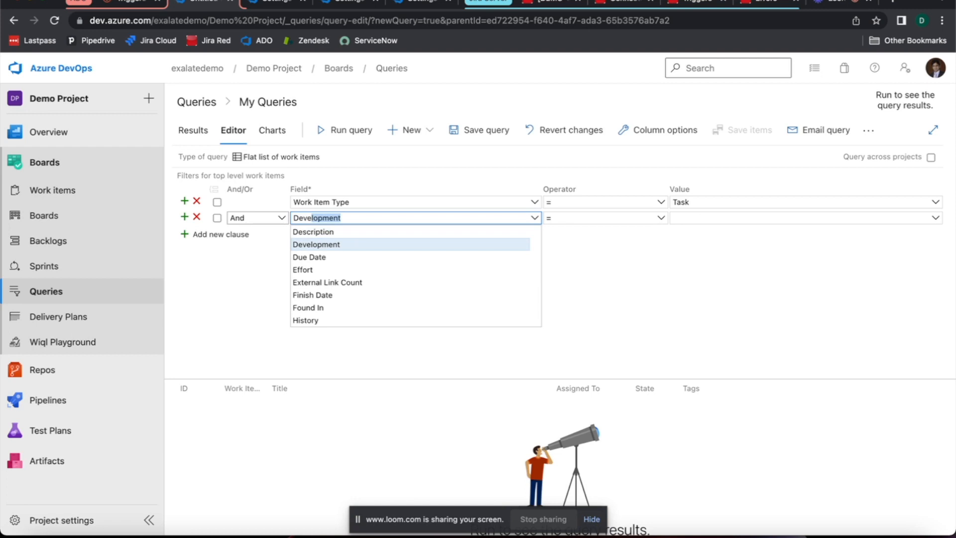
left_click(298, 244)
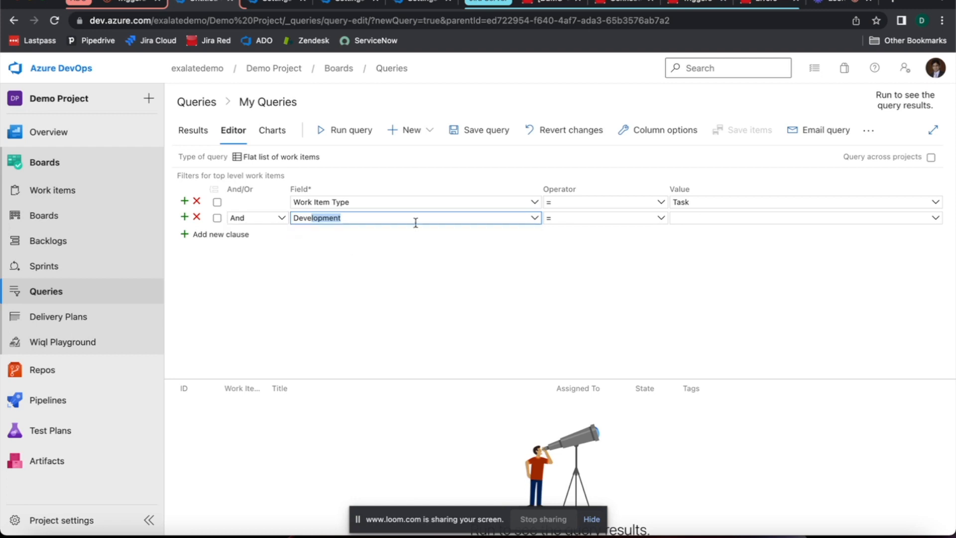
left_click(787, 218)
left_click(930, 222)
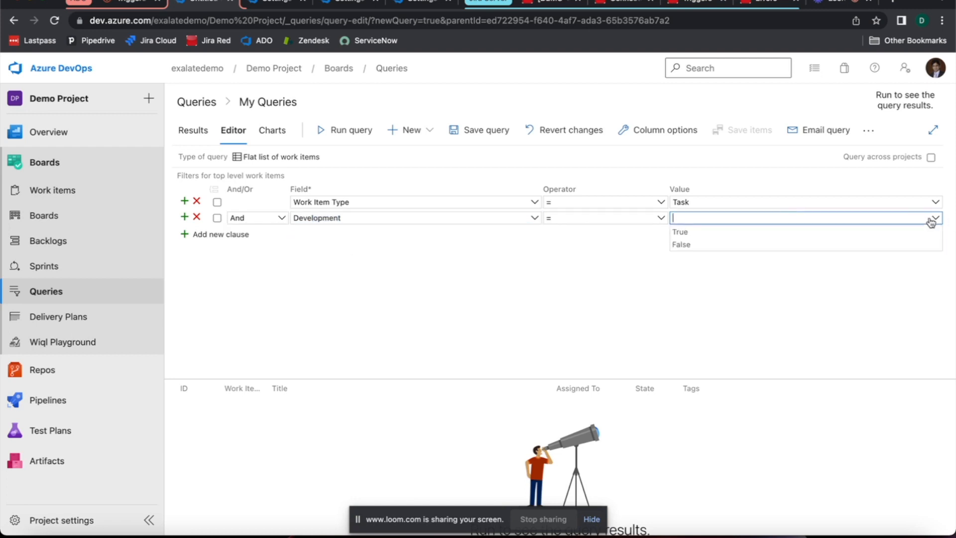
left_click(678, 230)
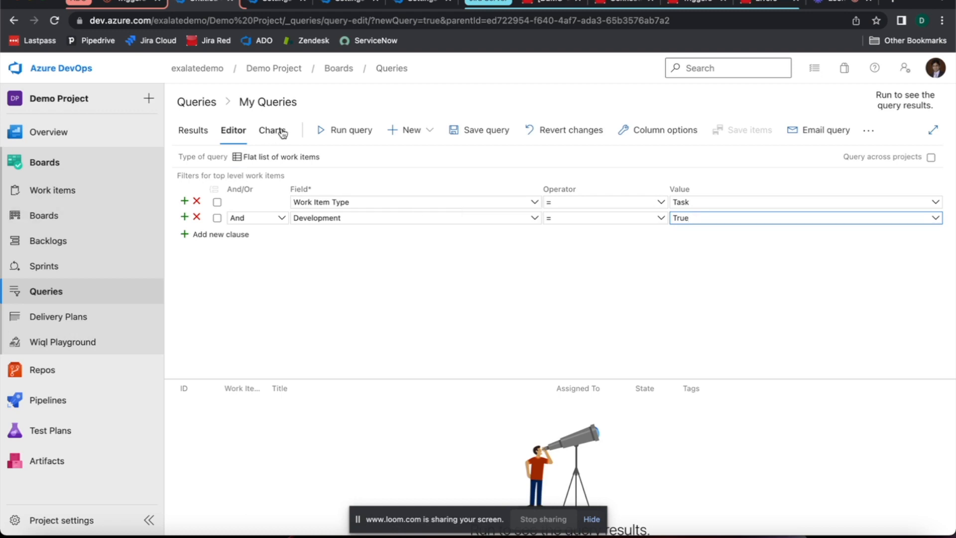
left_click(327, 130)
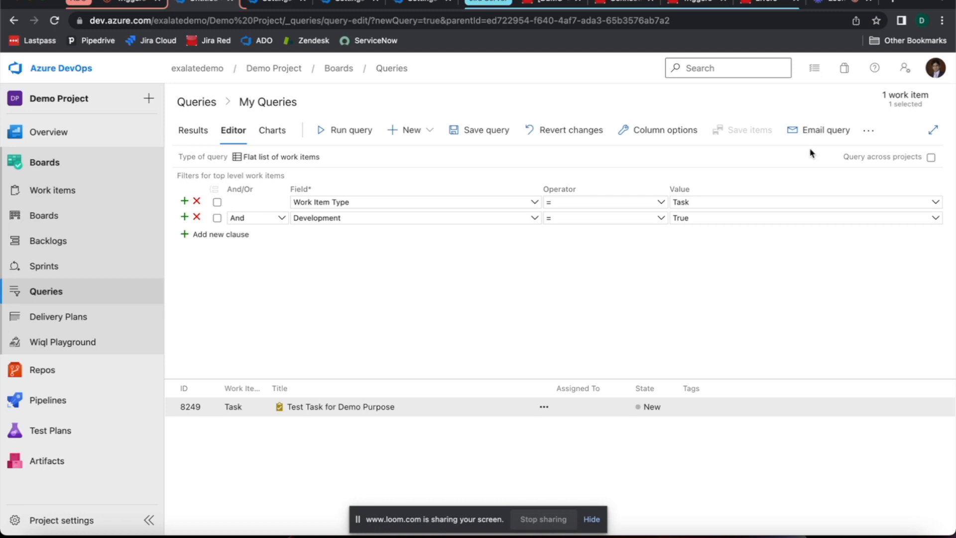
left_click(872, 131)
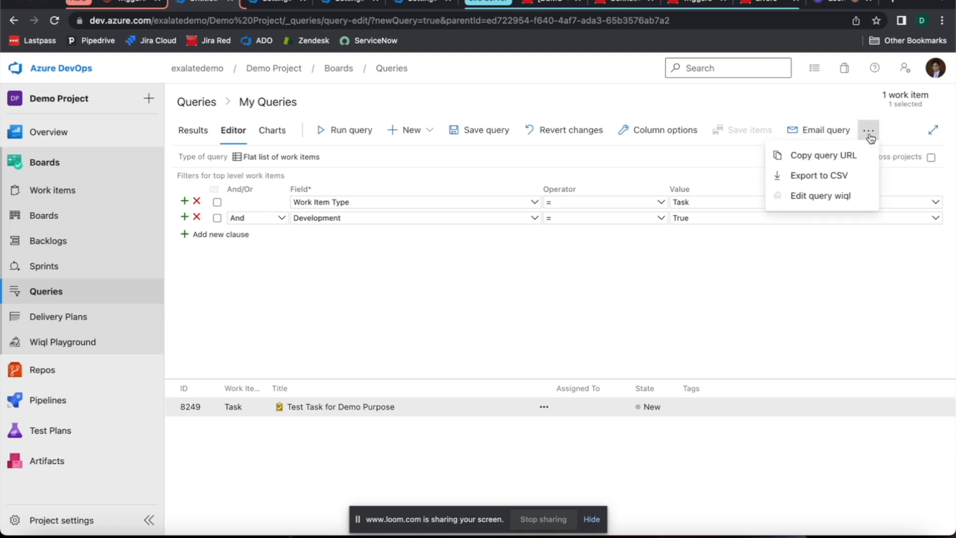
left_click(830, 195)
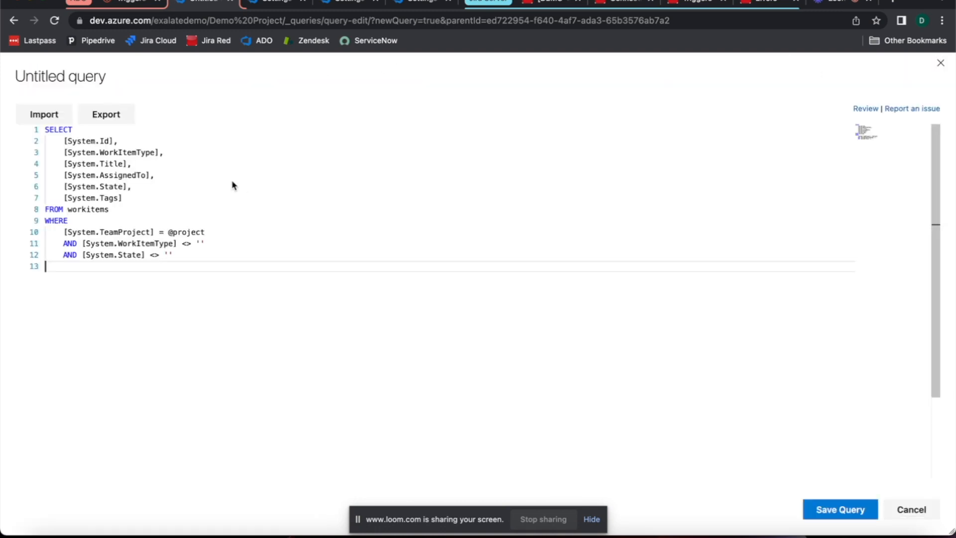
scroll(210, 199, "down", 2)
scroll(185, 212, "up", 2)
left_click(910, 510)
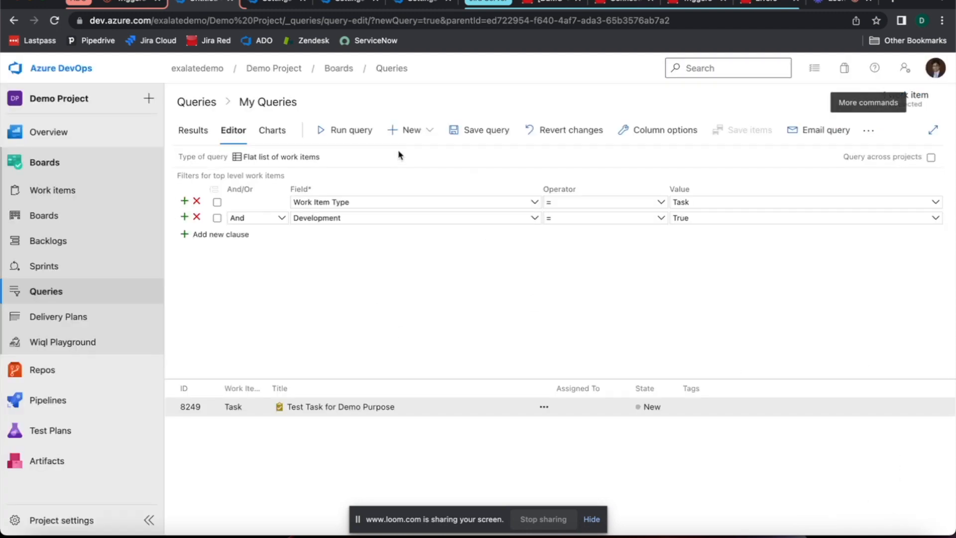
Step: Save the query as "Trigger for Development" in the My Queries folder
left_click(451, 139)
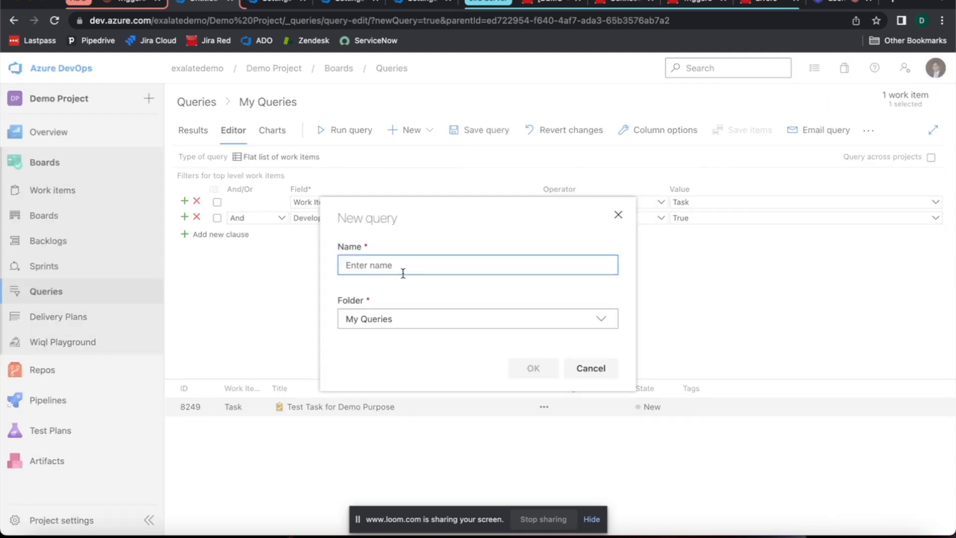
type("Trigger")
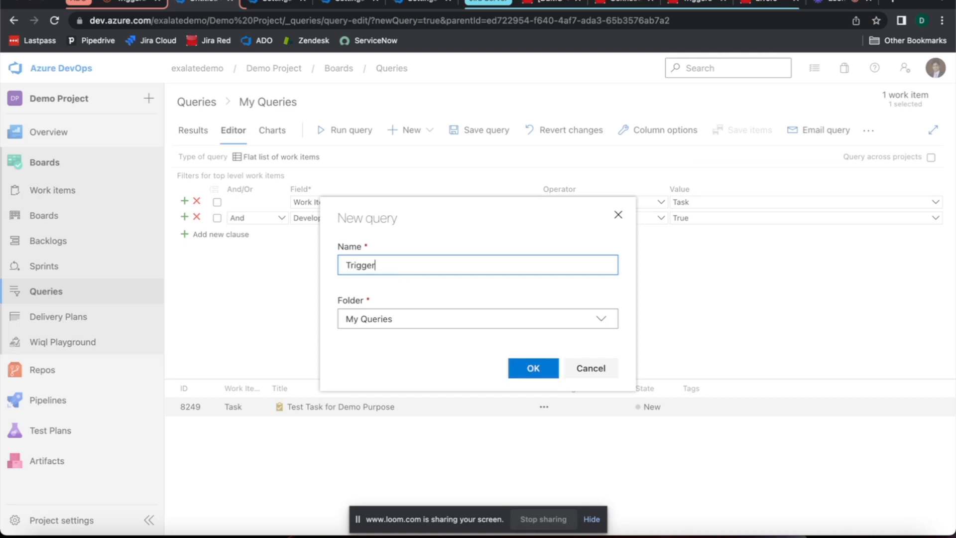
type(" for Development")
left_click(515, 368)
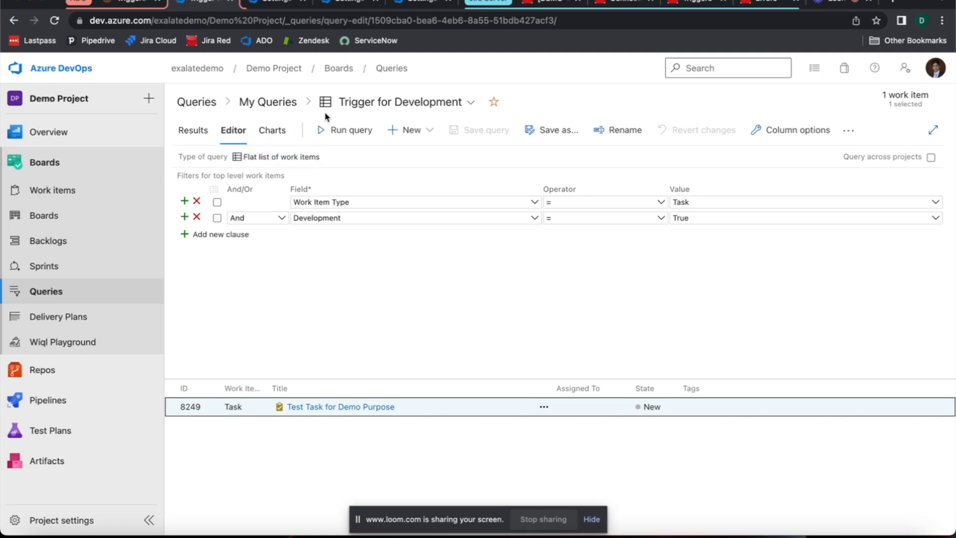
Step: Open the WIQL text of the saved Trigger for Development query and select its WorkItemType and Development conditions
left_click(267, 102)
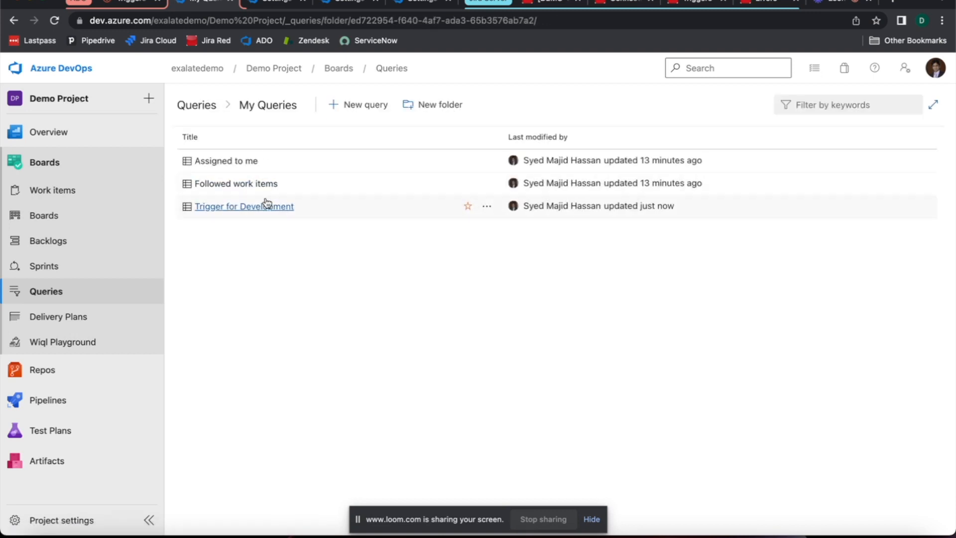
left_click(222, 207)
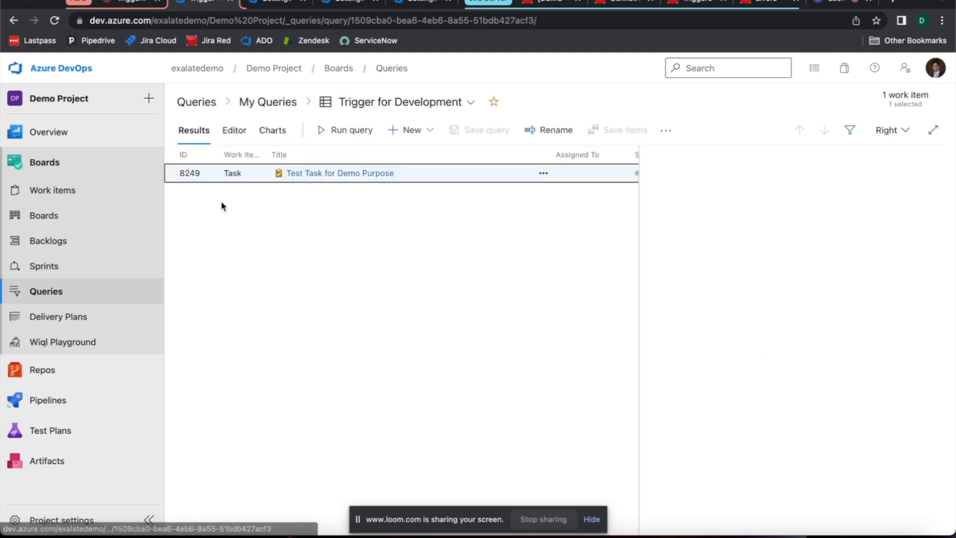
left_click(667, 131)
left_click(619, 236)
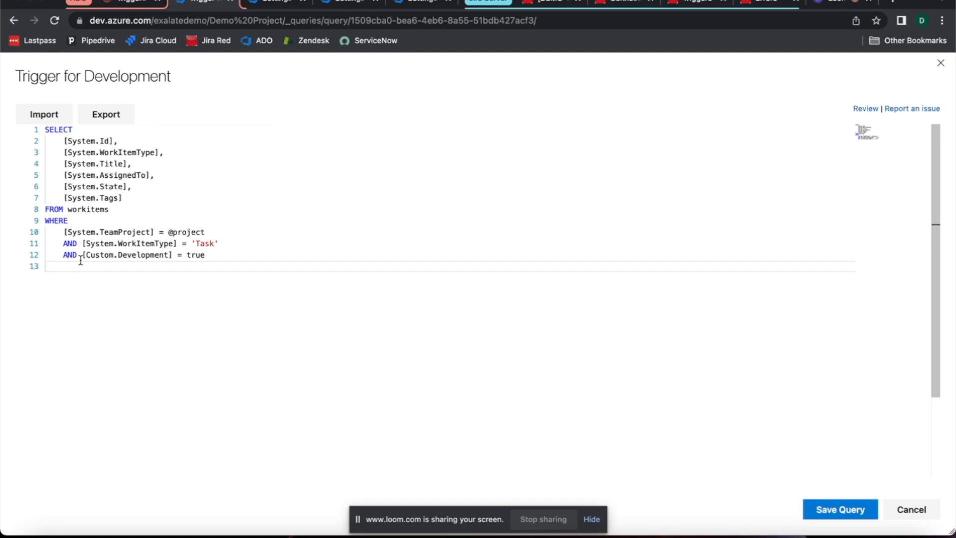
left_click_drag(82, 243, 245, 262)
key("ctrl+c")
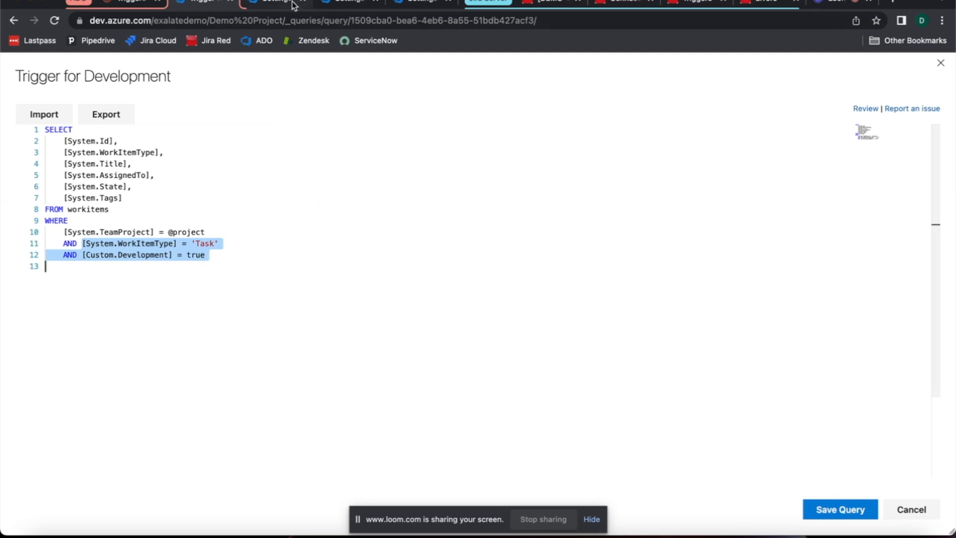
Step: Return to the Exalate triggers page and start a new Work Item trigger, ready to enter its If condition
left_click(321, 7)
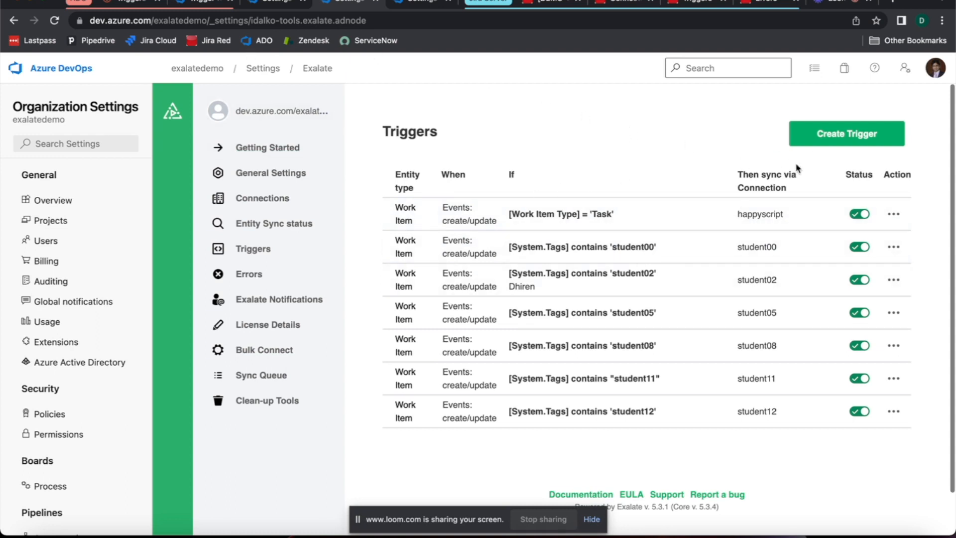
left_click(843, 142)
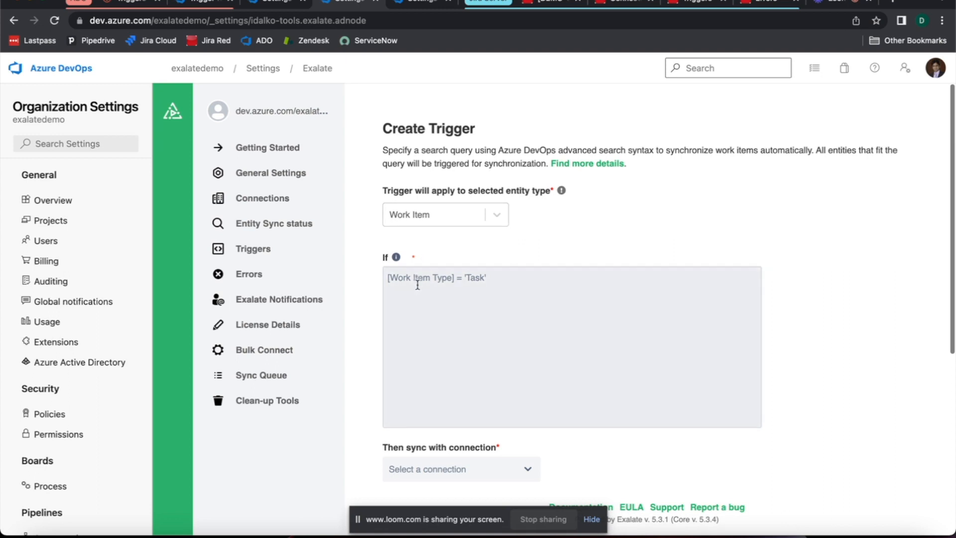
scroll(417, 285, "down", 1)
left_click(418, 285)
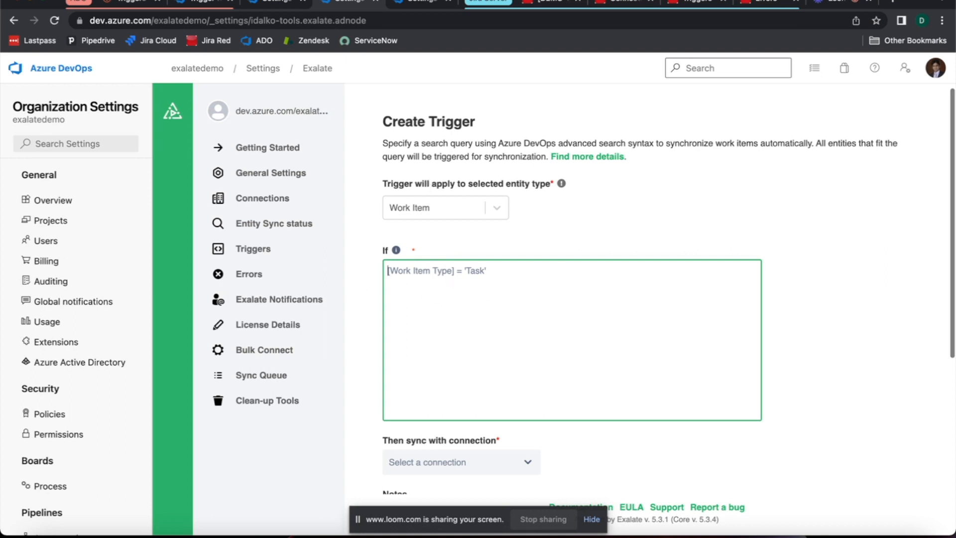
Step: Copy the query conditions into the trigger's If field as one line: [System.WorkItemType] = 'Task' AND [Custom.Development] = true
left_click(275, 4)
left_click(213, 4)
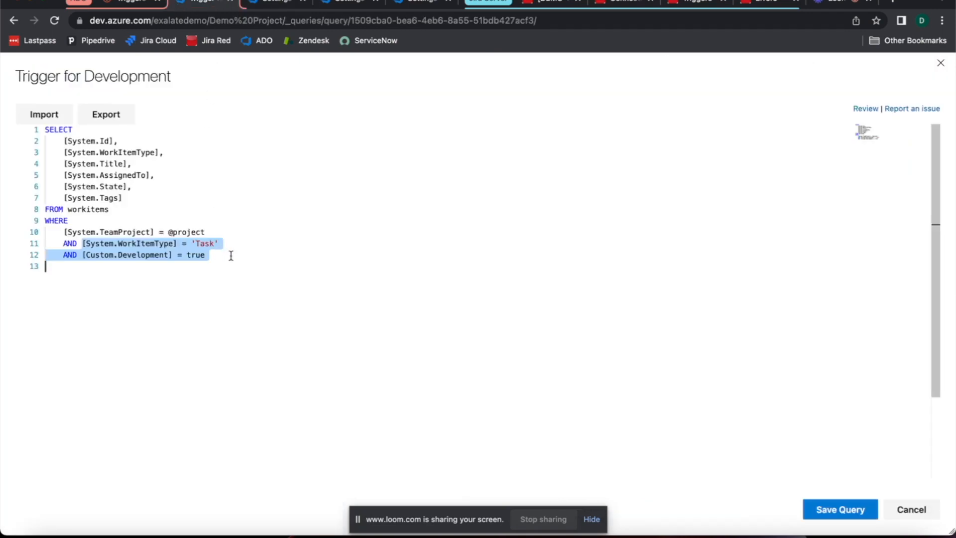
left_click(349, 4)
key("ctrl+v")
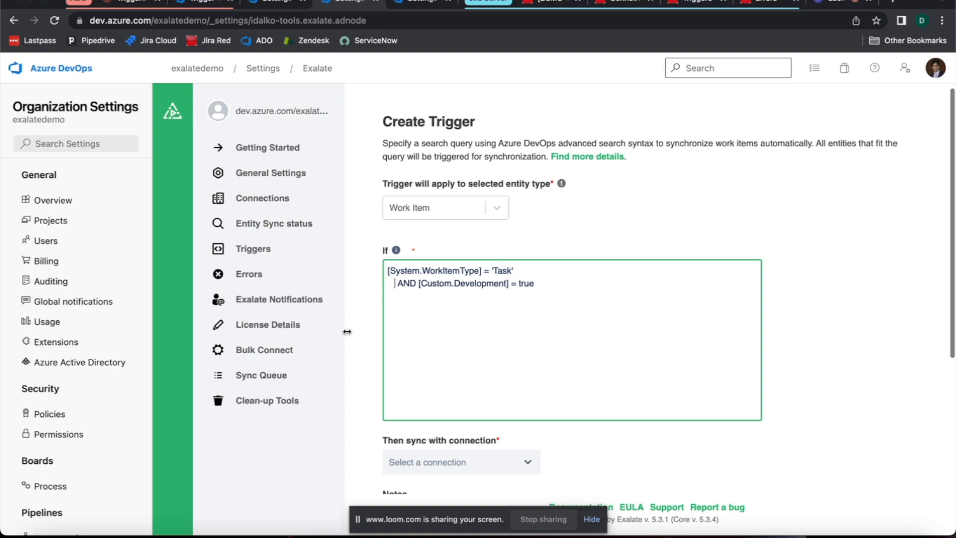
key("BackSpace")
key("BackSpace")
key("BackSpace")
key("BackSpace")
key("BackSpace")
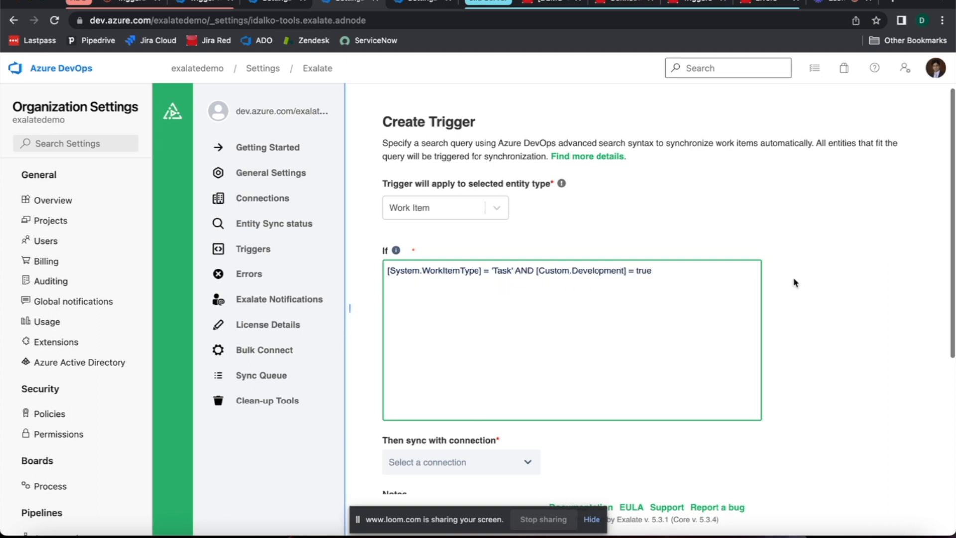
Step: Set the new trigger to sync with the ADO_to_JiraRed connection
scroll(794, 280, "down", 3)
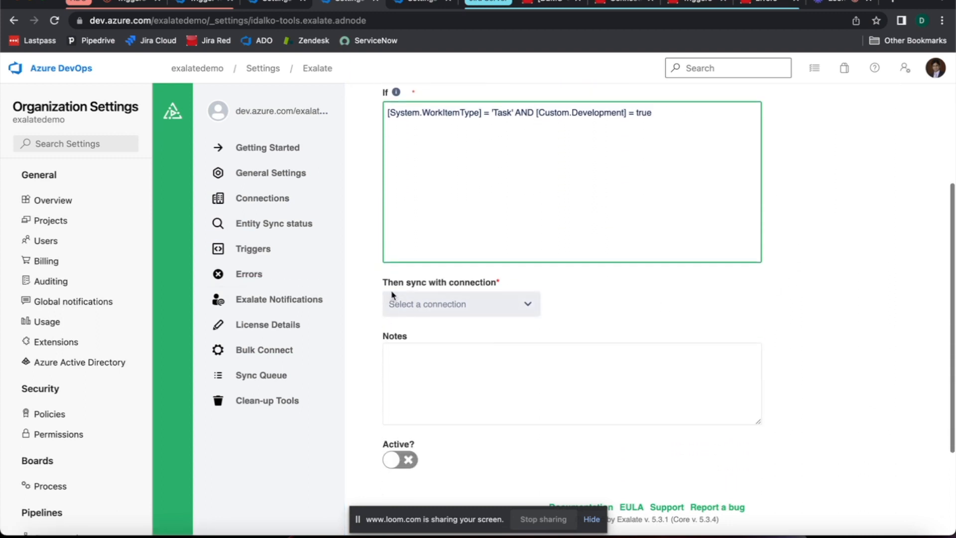
left_click(508, 304)
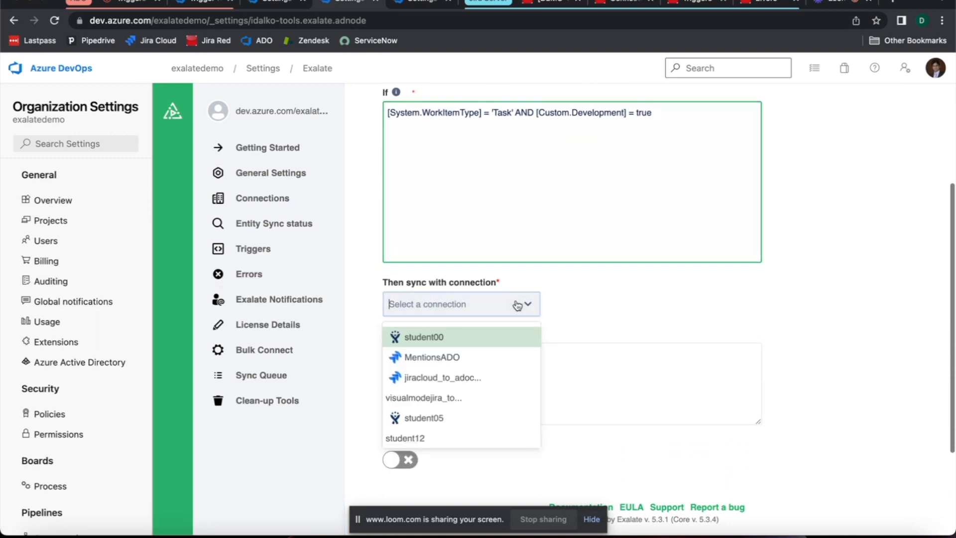
scroll(512, 355, "down", 5)
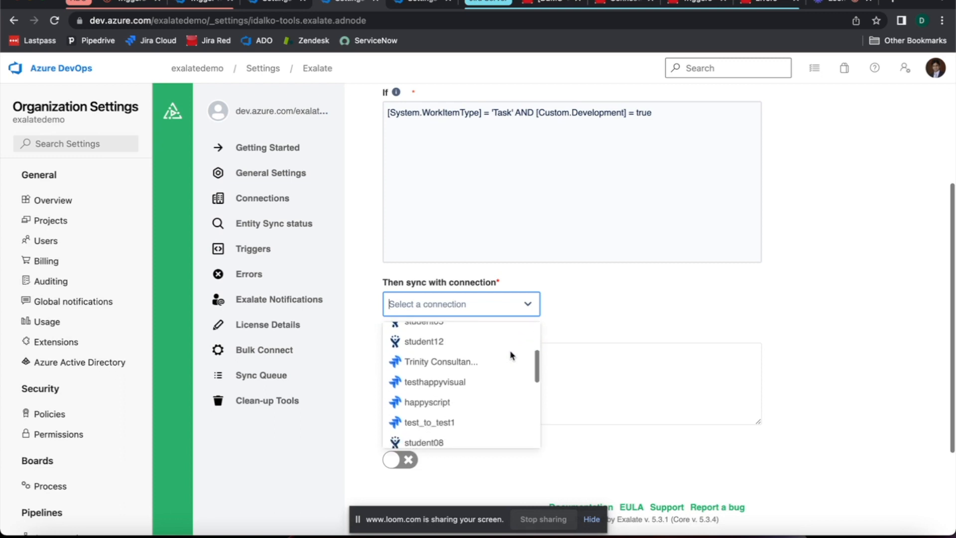
scroll(512, 354, "down", 3)
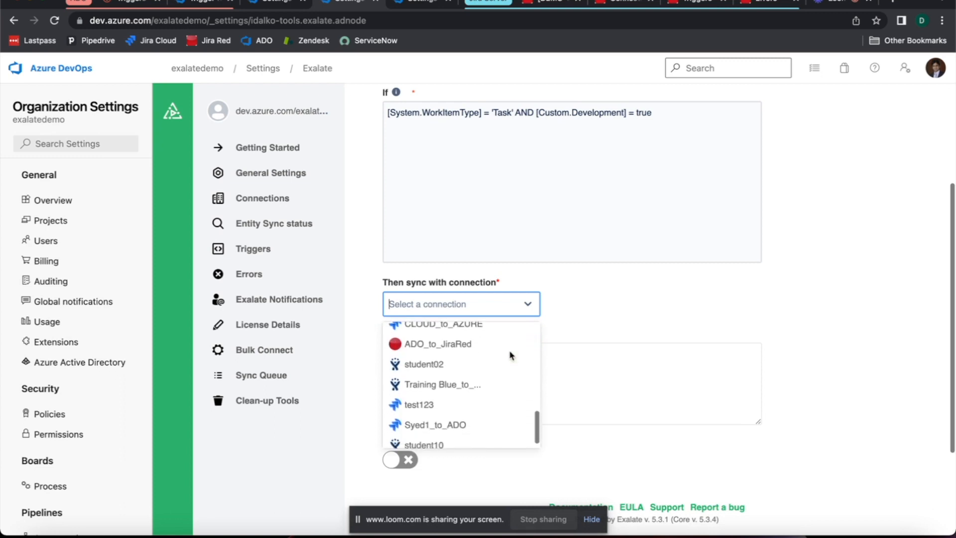
scroll(449, 342, "up", 1)
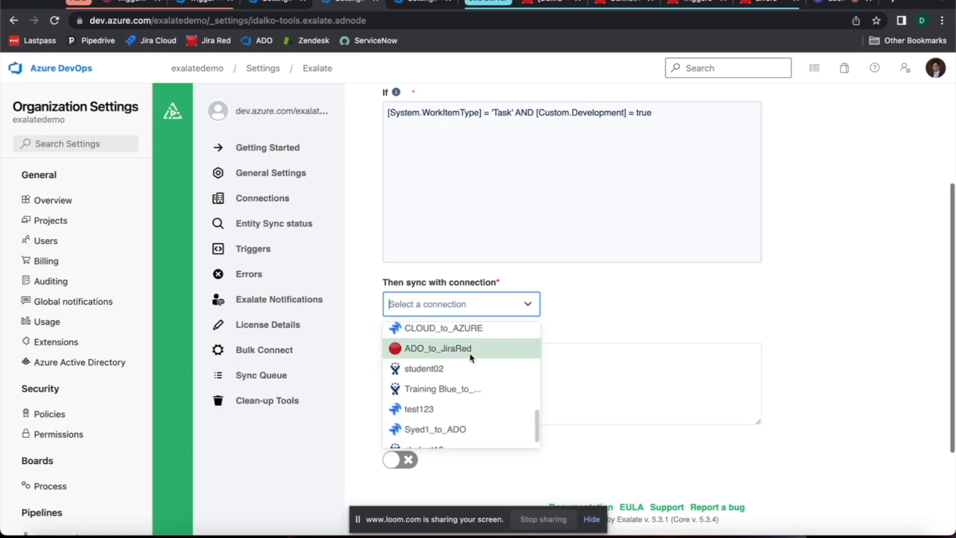
left_click(455, 346)
Step: Activate the trigger with the note "Trigger for Development" and create it
scroll(648, 247, "down", 3)
left_click(402, 338)
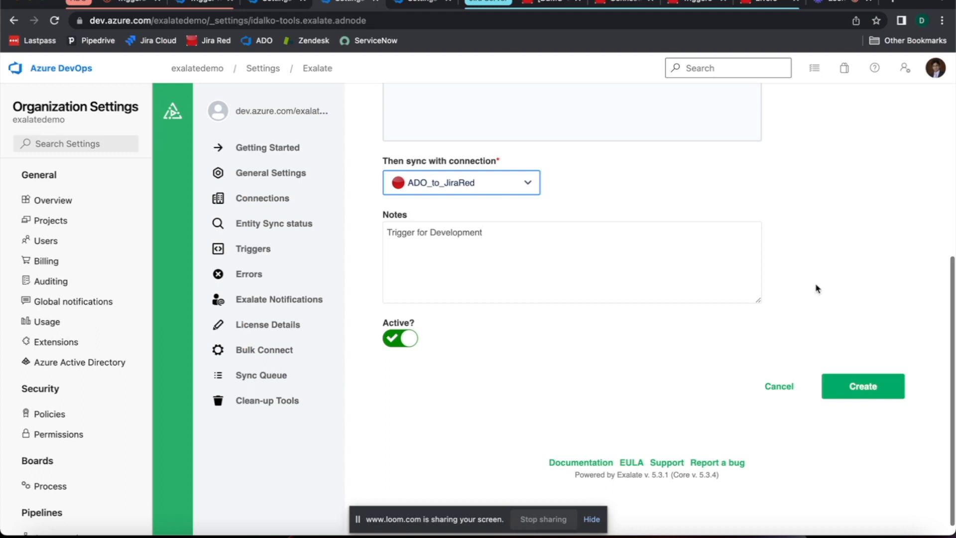
left_click(875, 386)
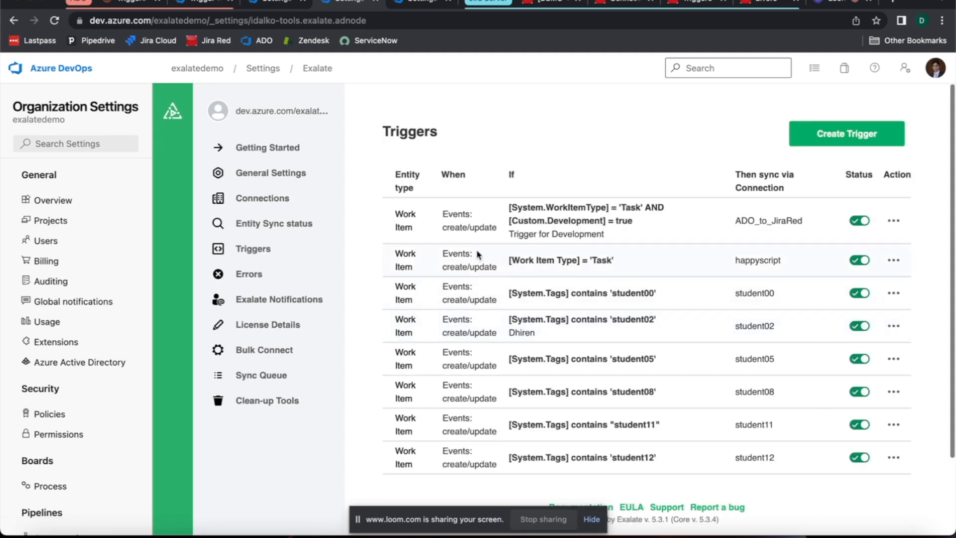
Step: Deactivate all the other triggers, from happyscript through student12, leaving only the ADO_to_JiraRed trigger active
left_click(862, 261)
left_click(861, 294)
left_click(862, 327)
left_click(864, 364)
left_click(862, 392)
left_click(861, 426)
left_click(862, 458)
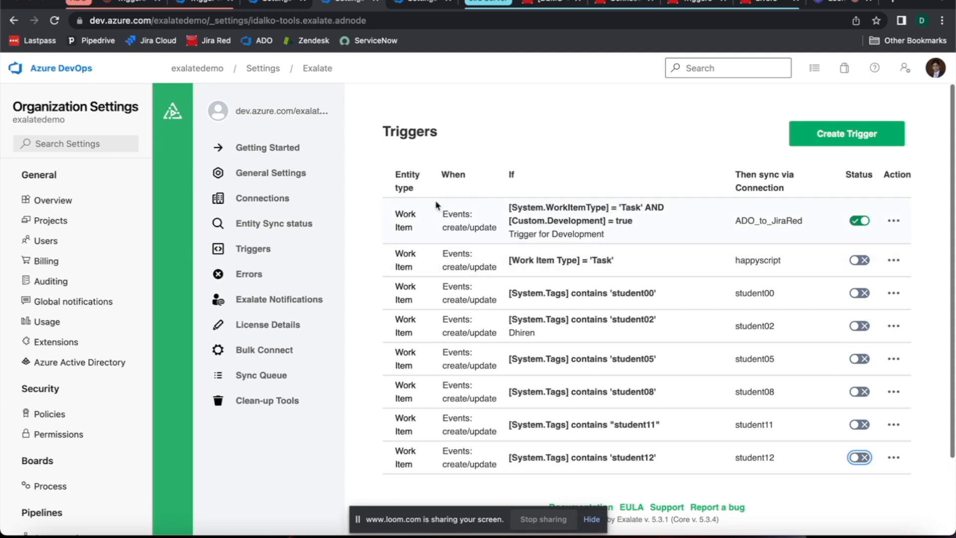
Step: Leave the Exalate settings and open Demo Project from the exalatedemo organization's project list
left_click(191, 3)
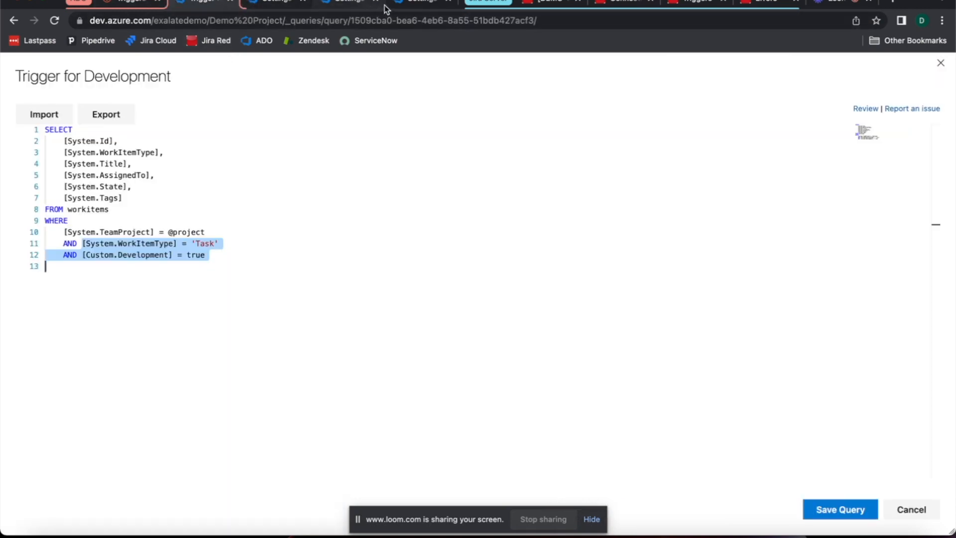
left_click(448, 1)
left_click(357, 6)
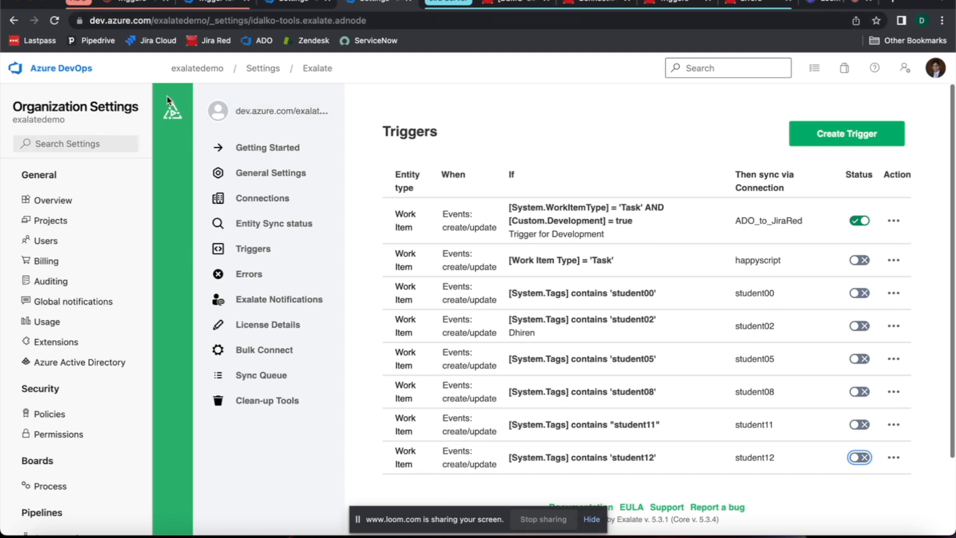
left_click(187, 68)
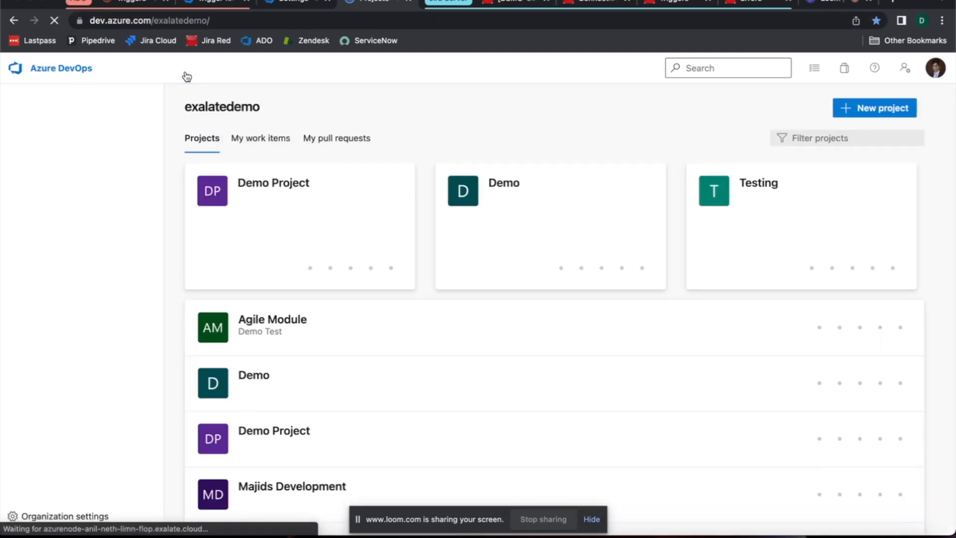
left_click(282, 196)
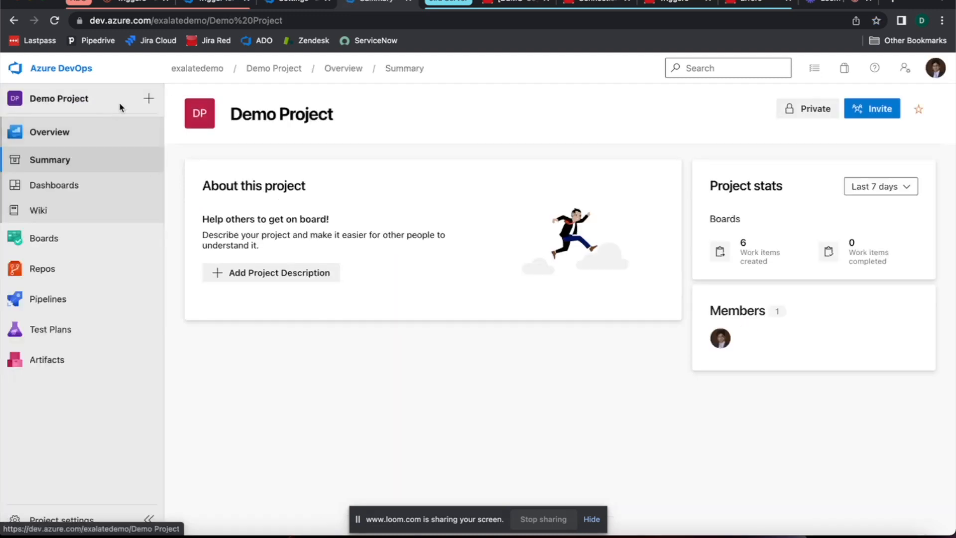
Step: Start a new Task work item in Demo Project and title it "Test Task for sync"
left_click(149, 98)
mouse_move(214, 98)
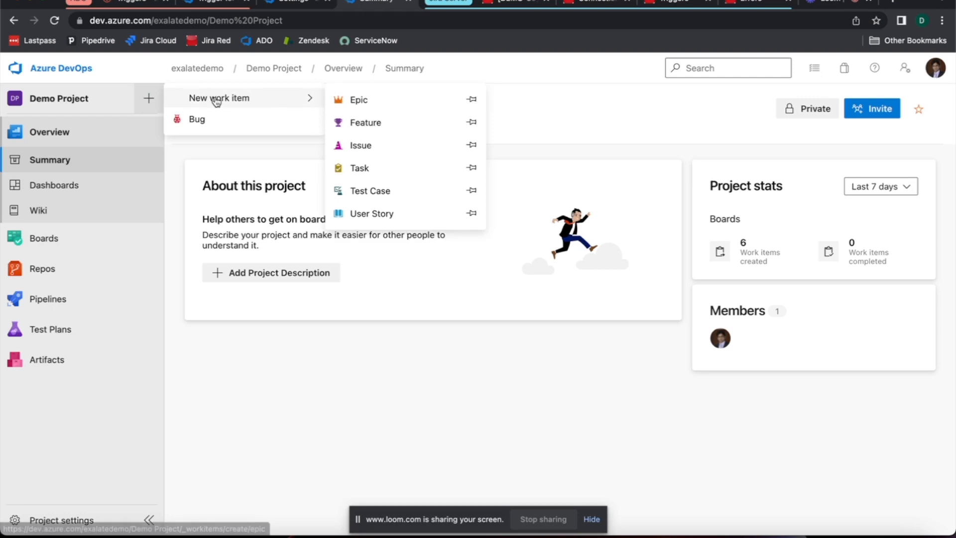
left_click(391, 174)
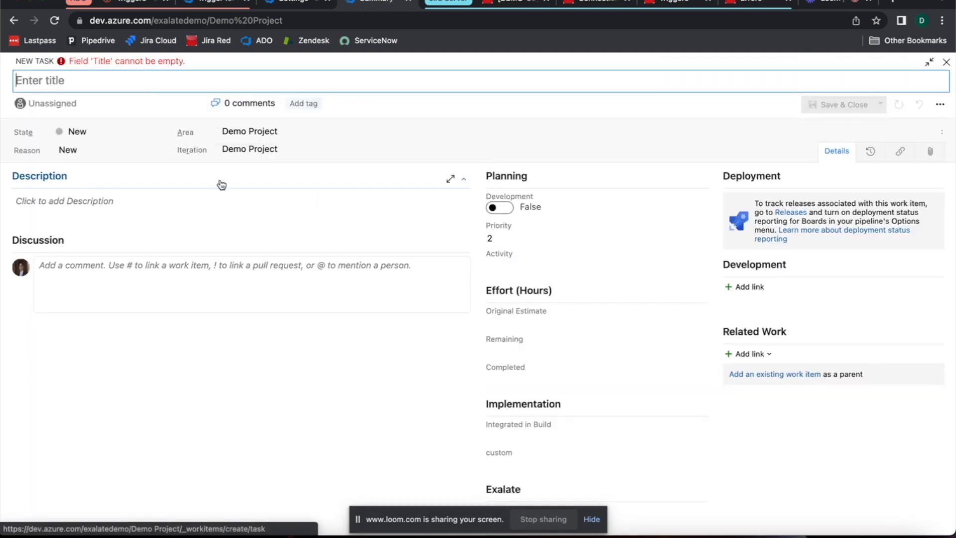
type("Test /t")
type("Task")
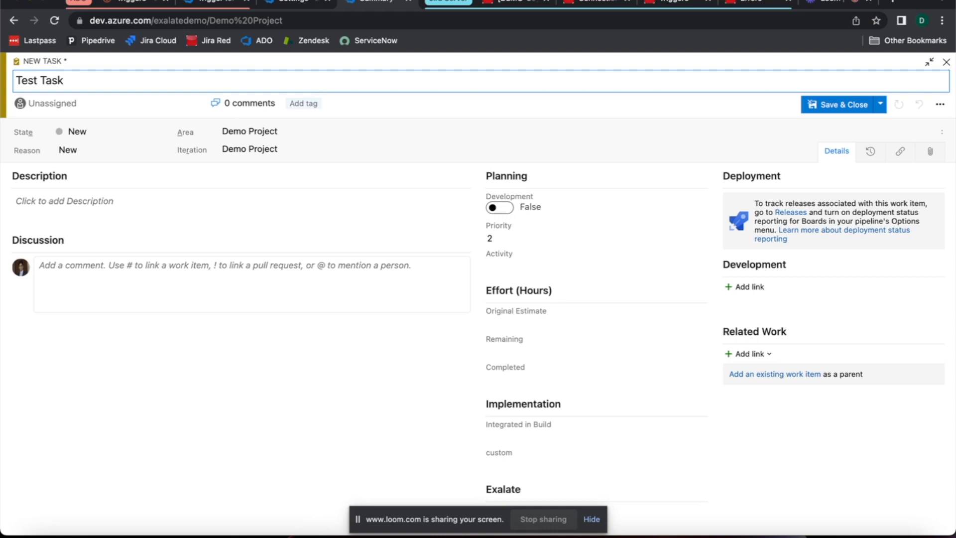
type(" for sync")
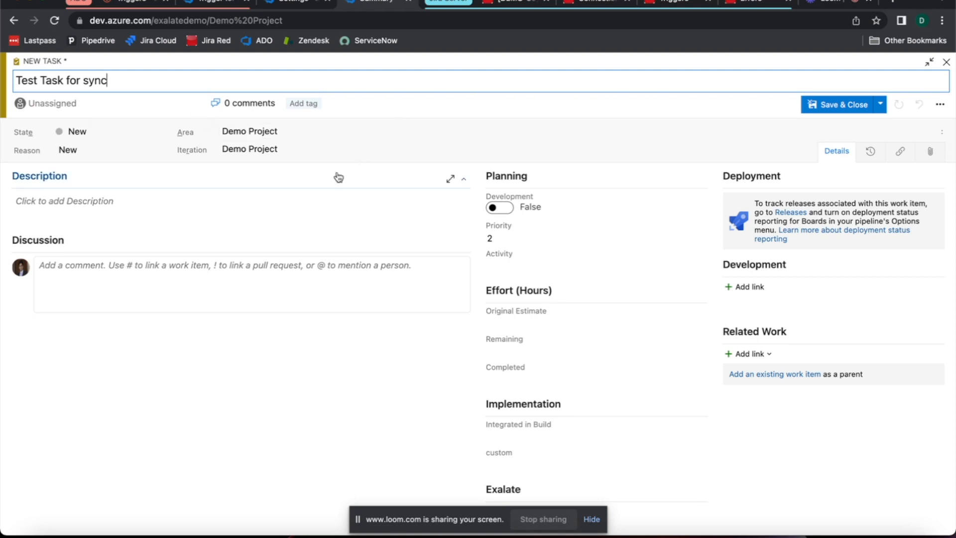
Step: Enter the task description "This is some description" and the discussion comment "Some comment from ADO"
left_click(134, 213)
type("Thi")
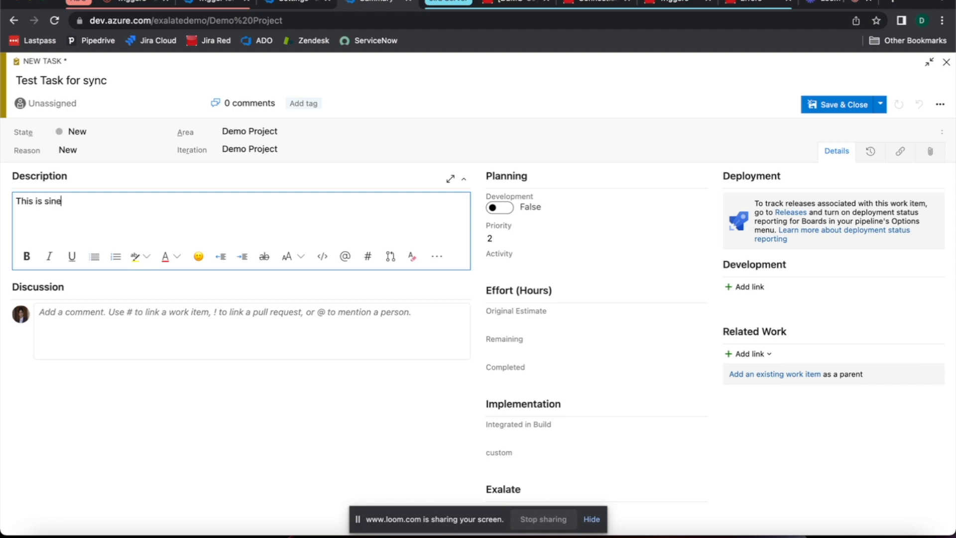
type("s is some descriptio")
scroll(529, 328, "down", 2)
left_click(71, 267)
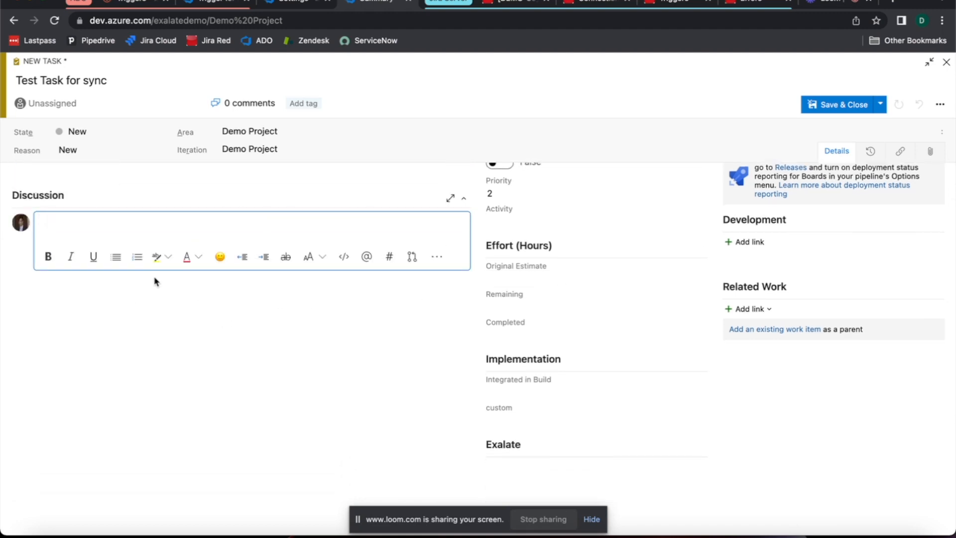
type("Some comment from ADO")
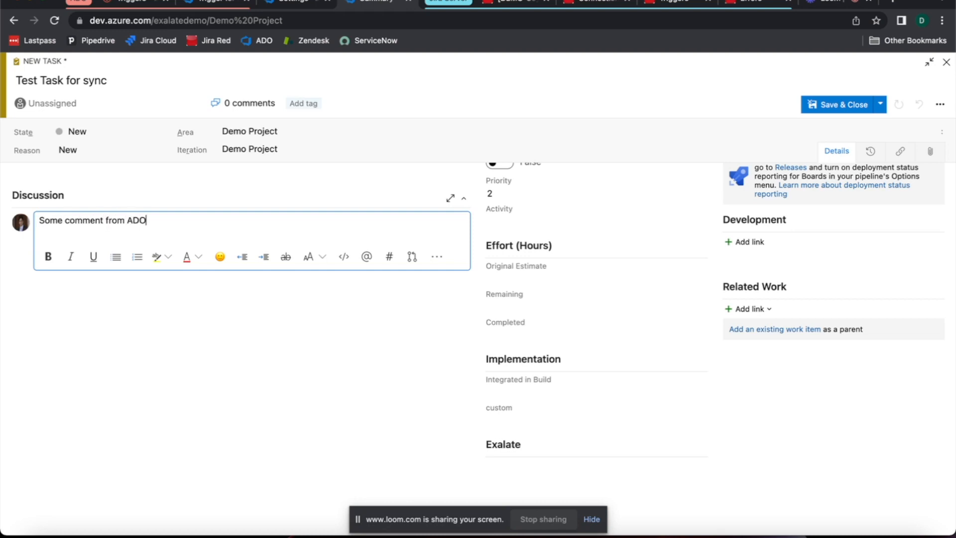
Step: Attach the file download.png to the new task
scroll(449, 348, "down", 2)
scroll(518, 357, "up", 3)
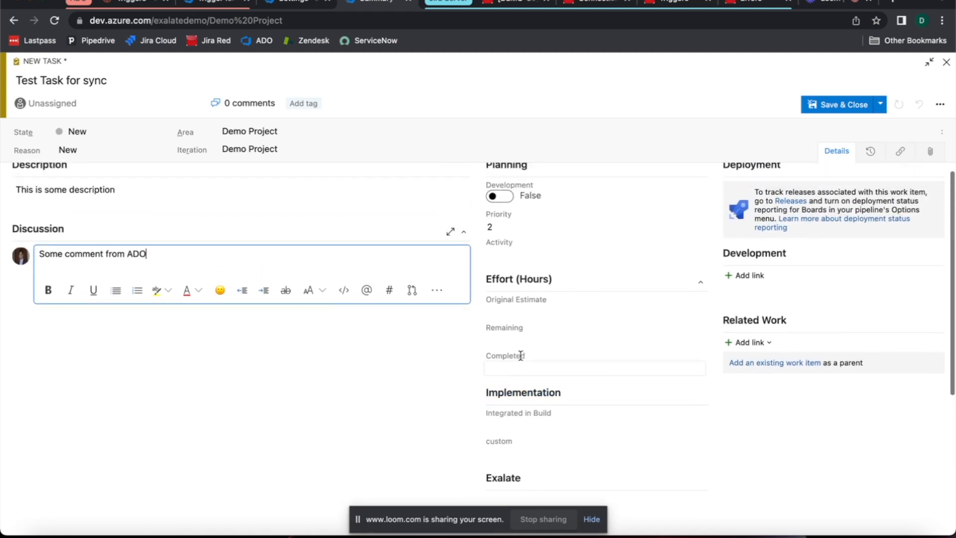
left_click(931, 151)
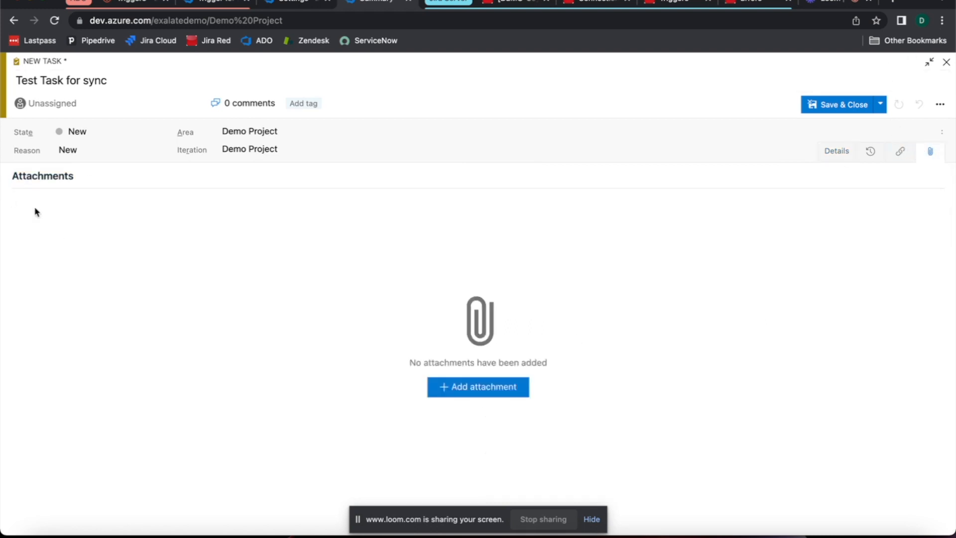
left_click(470, 390)
left_click(371, 168)
double_click(371, 169)
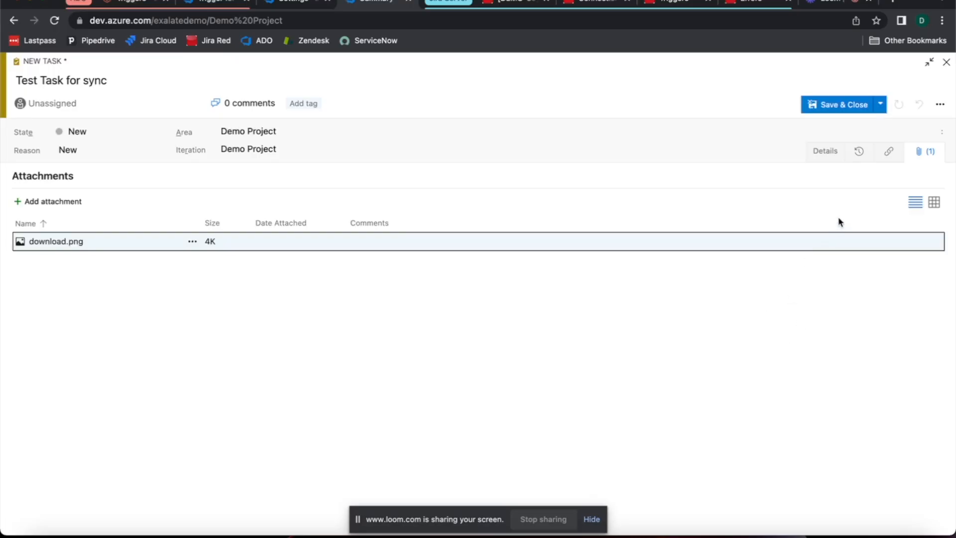
Step: Return to the task's details and save the task without closing it, leaving Development set to False
left_click(823, 158)
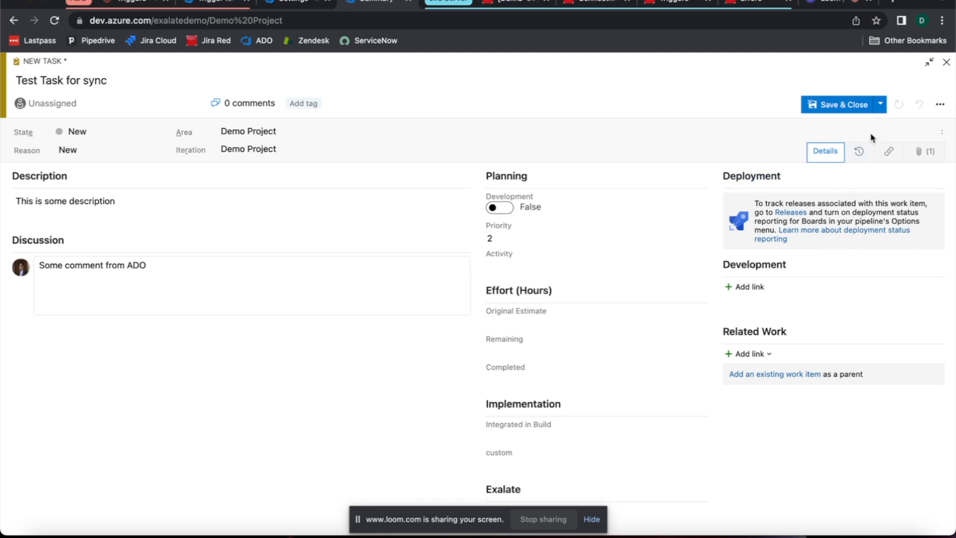
left_click(880, 105)
left_click(858, 124)
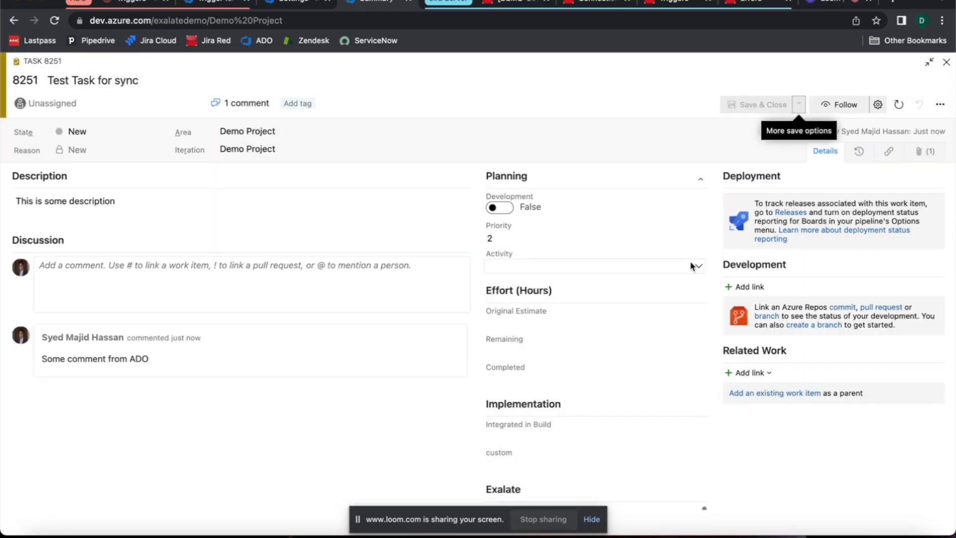
Step: Examine the saved task's Exalate sync status alongside its Development setting
scroll(654, 257, "down", 1)
scroll(654, 257, "down", 4)
scroll(665, 257, "up", 4)
scroll(667, 257, "up", 2)
scroll(664, 256, "down", 5)
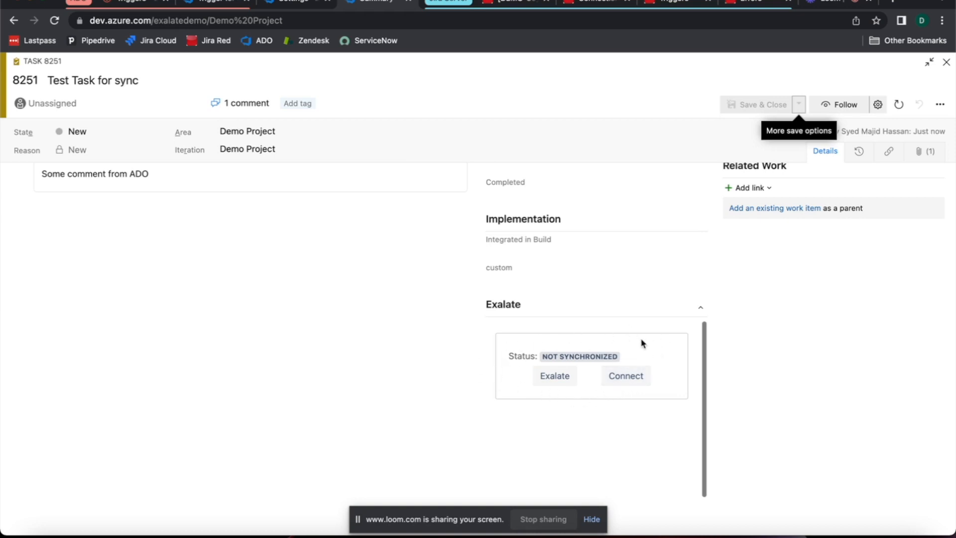
scroll(591, 329, "up", 1)
scroll(590, 329, "down", 1)
scroll(423, 346, "up", 2)
scroll(422, 346, "up", 6)
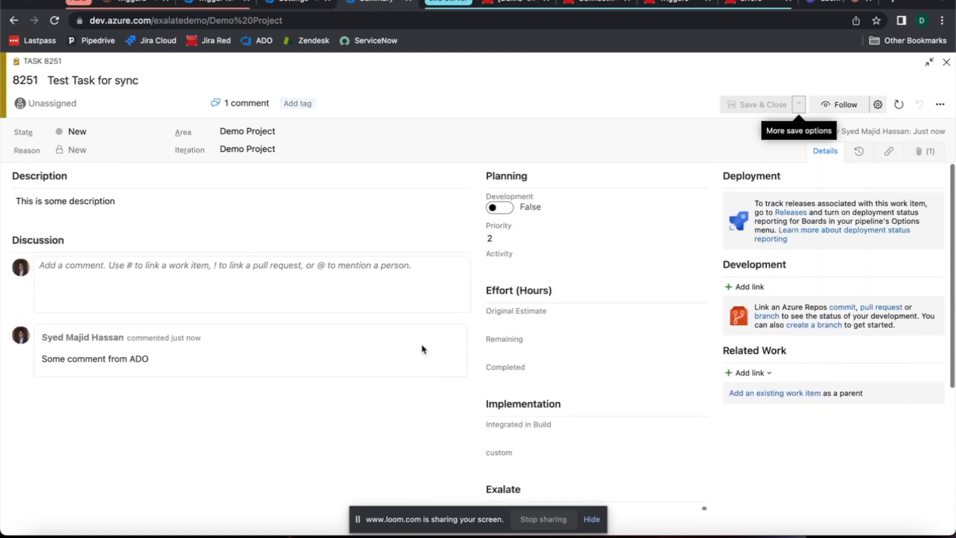
scroll(422, 346, "down", 8)
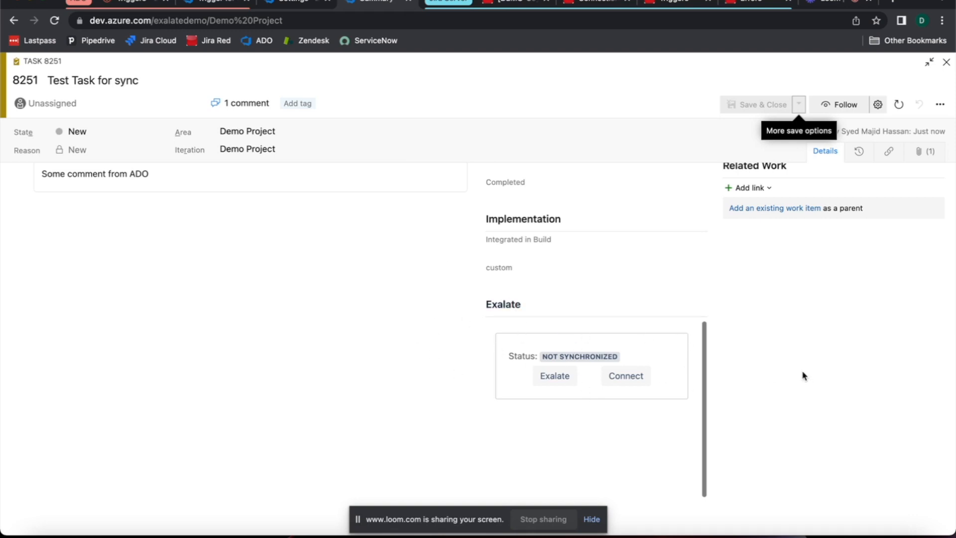
scroll(747, 369, "up", 4)
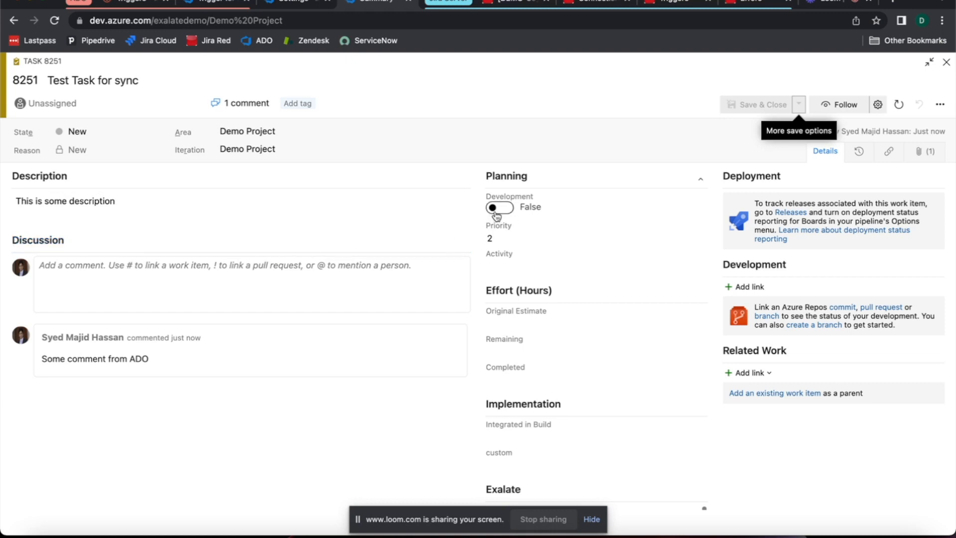
scroll(496, 216, "down", 4)
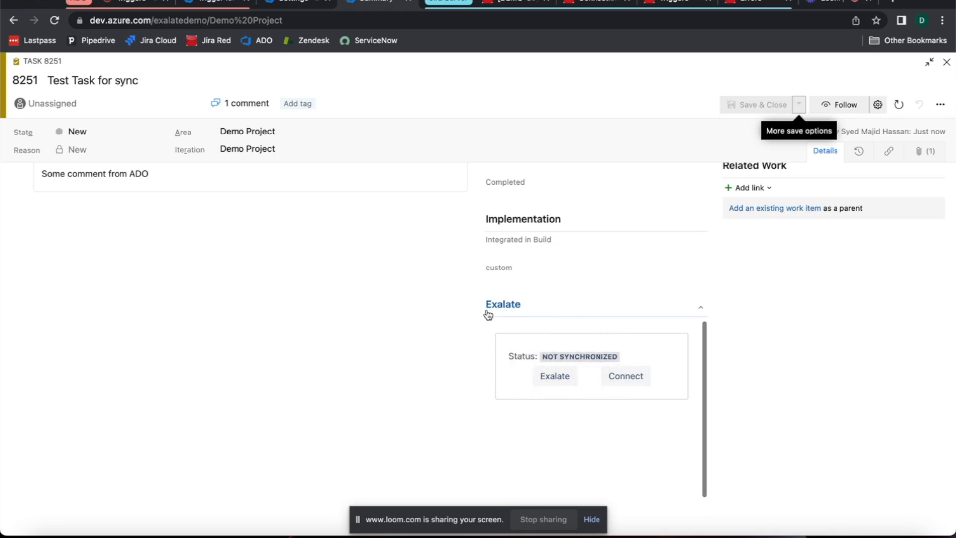
scroll(488, 314, "up", 4)
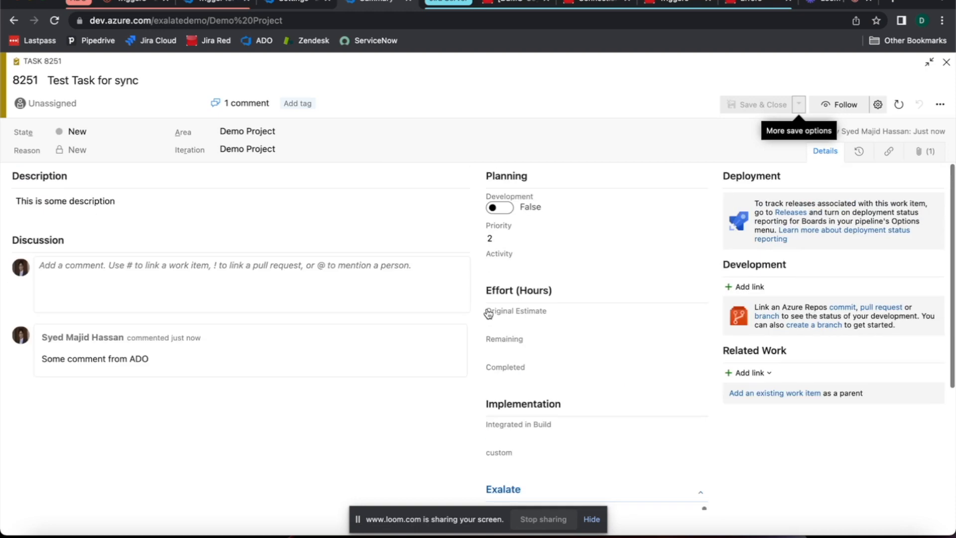
Step: Set the task's Development field to True and save the task without closing it
left_click(494, 211)
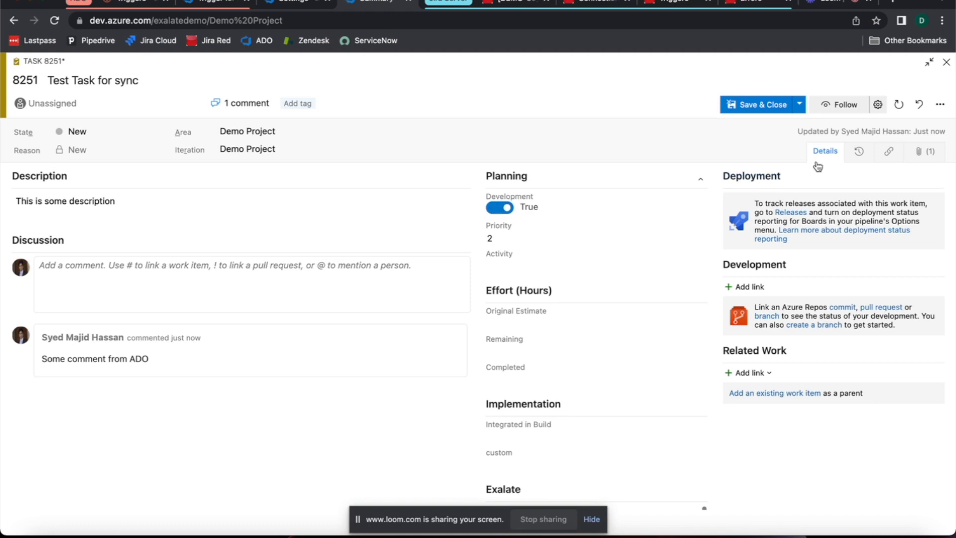
left_click(802, 105)
left_click(773, 121)
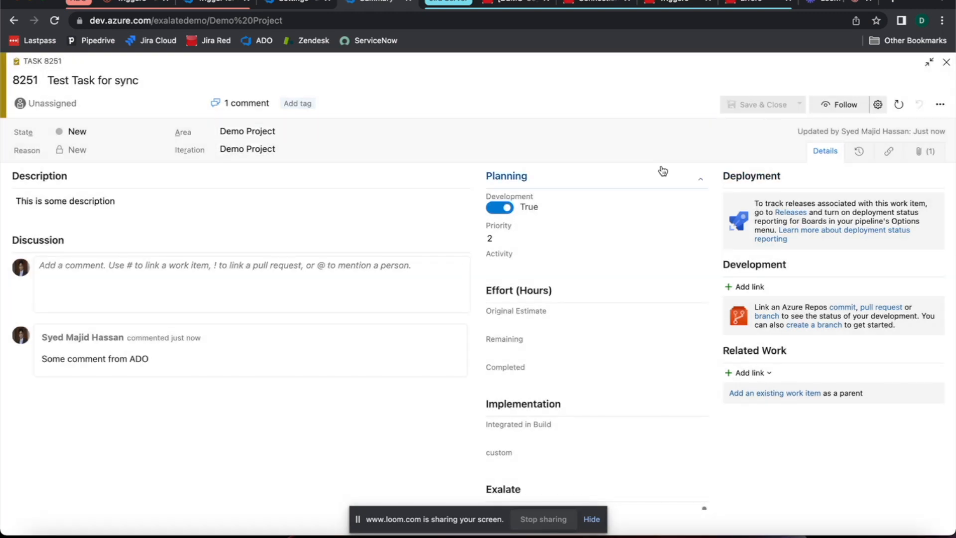
Step: Check the task's Exalate status and its remote Jira link after the Development change
scroll(661, 171, "down", 4)
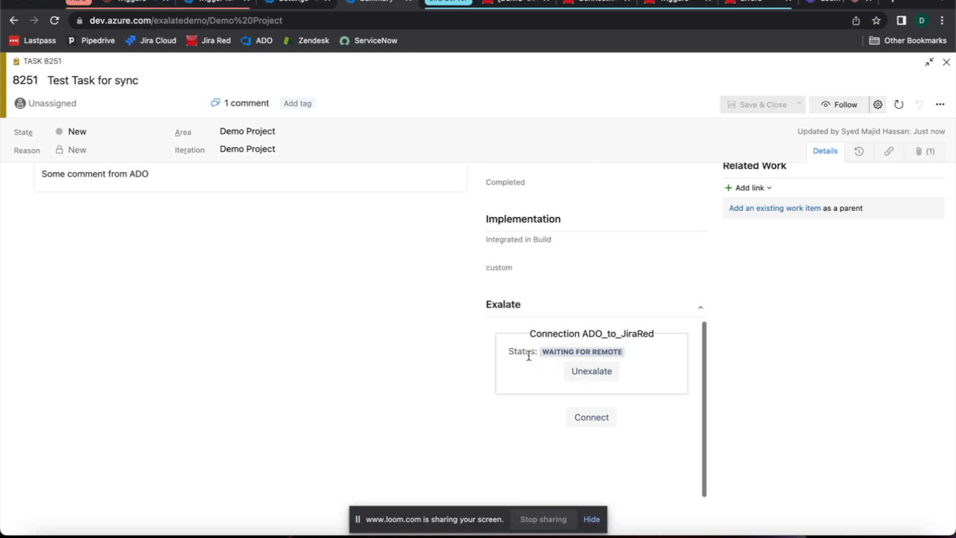
scroll(503, 351, "up", 4)
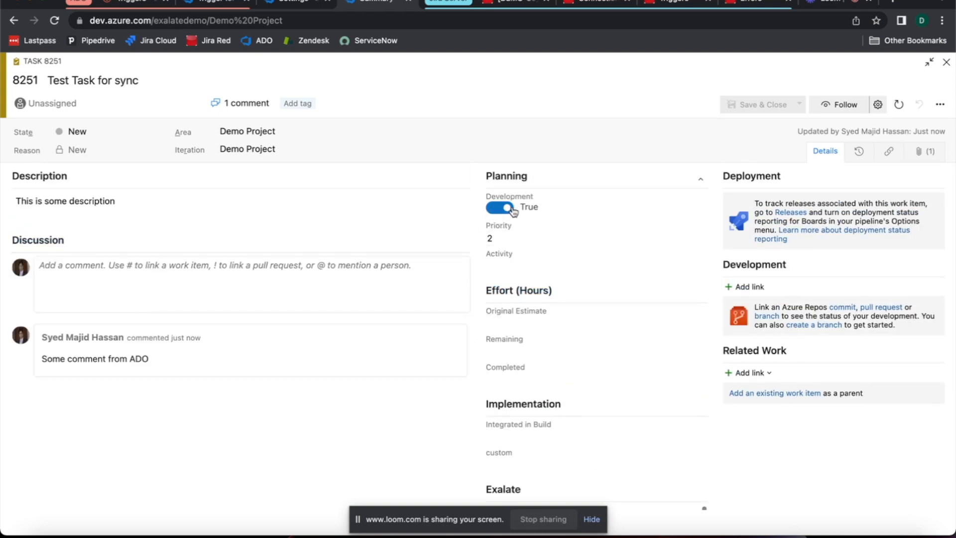
scroll(523, 234, "down", 4)
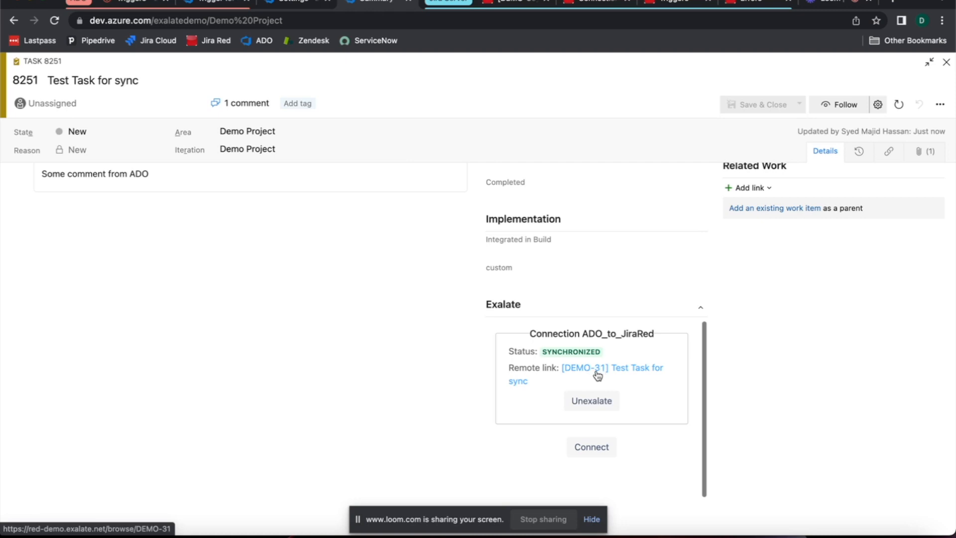
Step: Open the task's remote link to issue DEMO-31 in a new browser tab and switch to Jira
right_click(643, 376)
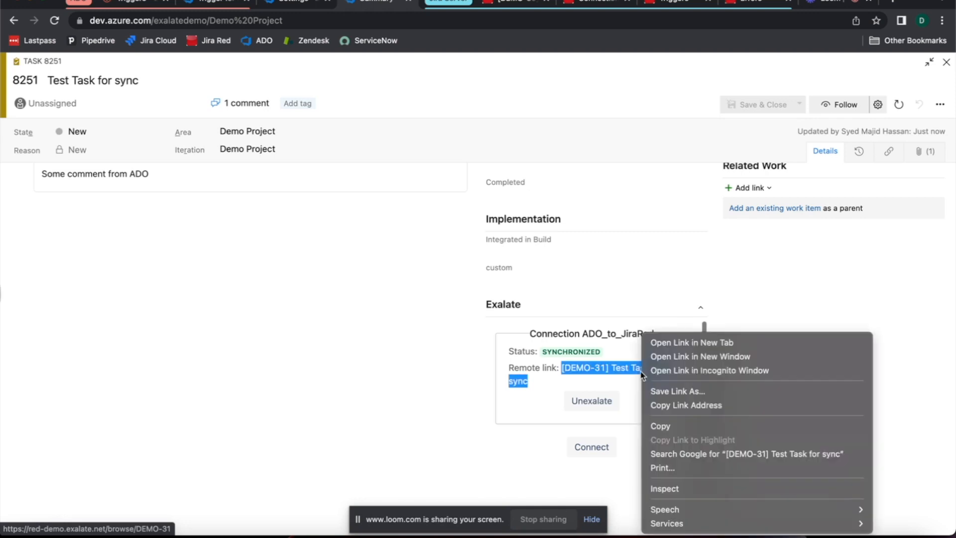
left_click(647, 342)
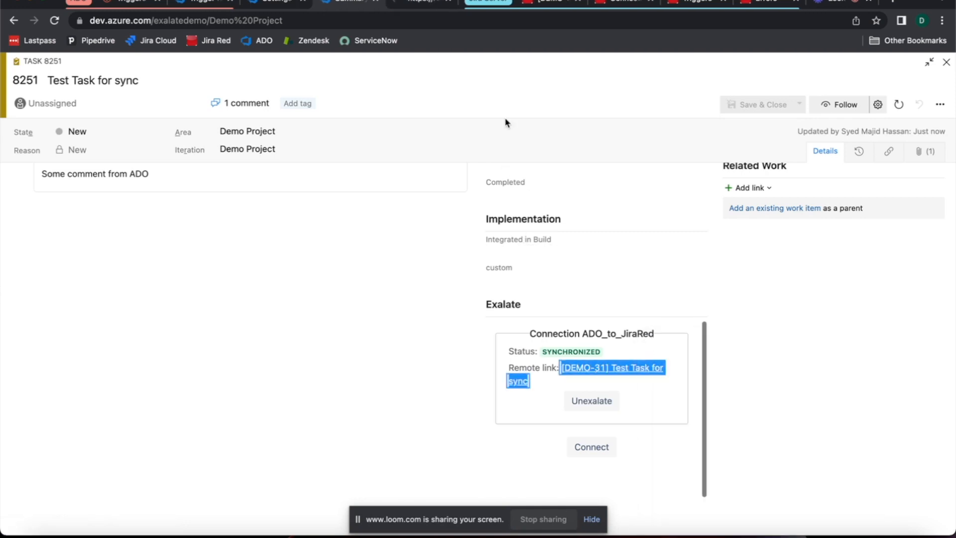
left_click(423, 4)
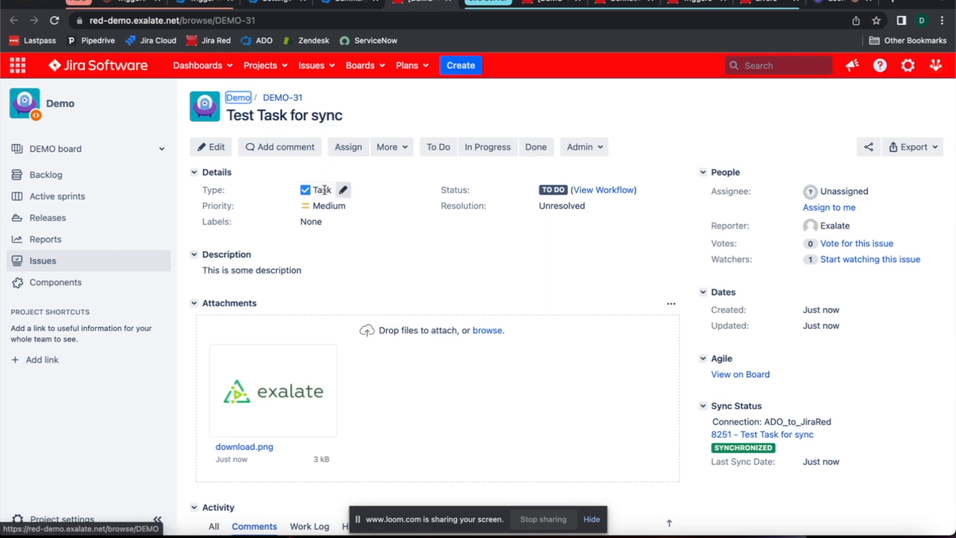
Step: Examine the synced Jira issue's type, description, attachment, comment and sync status against the Azure DevOps task
scroll(303, 209, "down", 1)
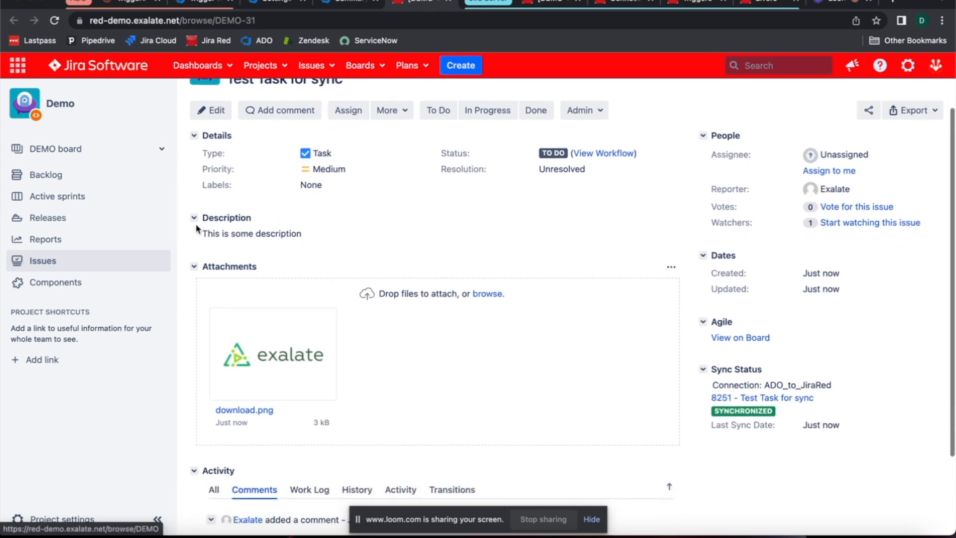
scroll(279, 232, "down", 3)
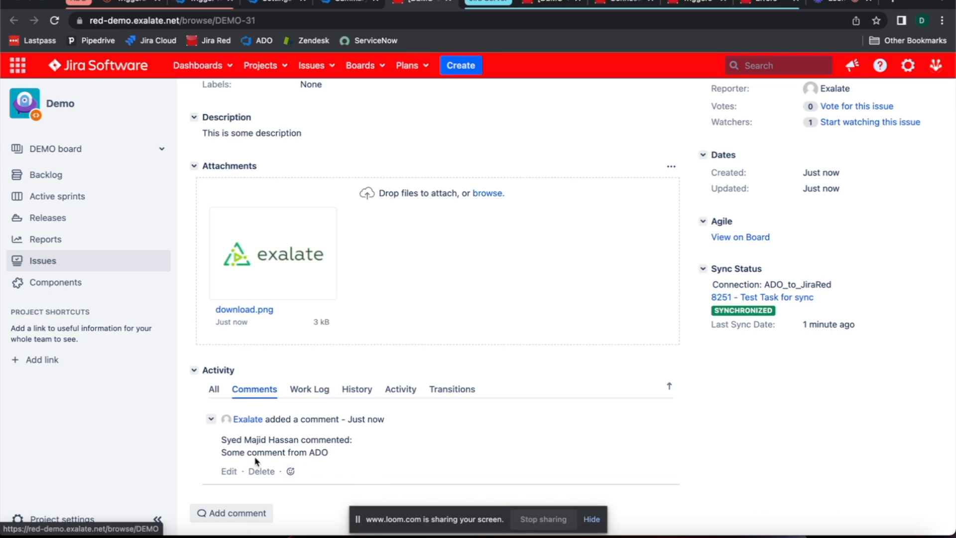
scroll(671, 286, "up", 5)
scroll(670, 286, "down", 5)
scroll(584, 275, "up", 3)
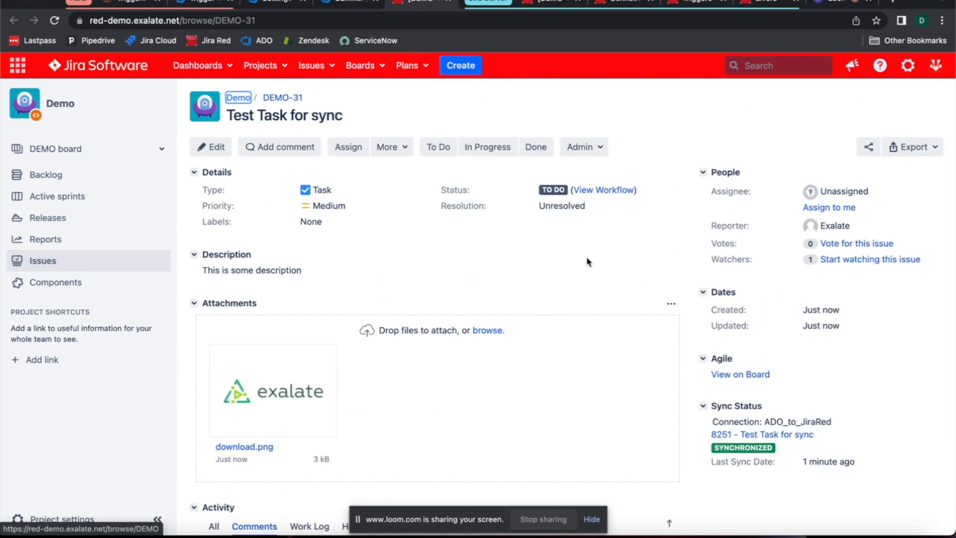
scroll(601, 262, "down", 2)
scroll(593, 261, "up", 2)
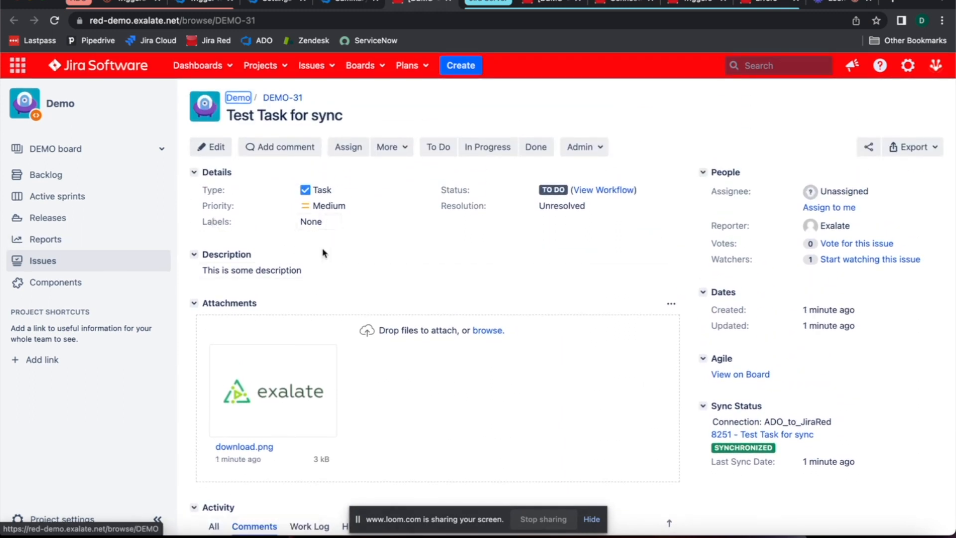
scroll(401, 264, "down", 1)
scroll(402, 270, "down", 3)
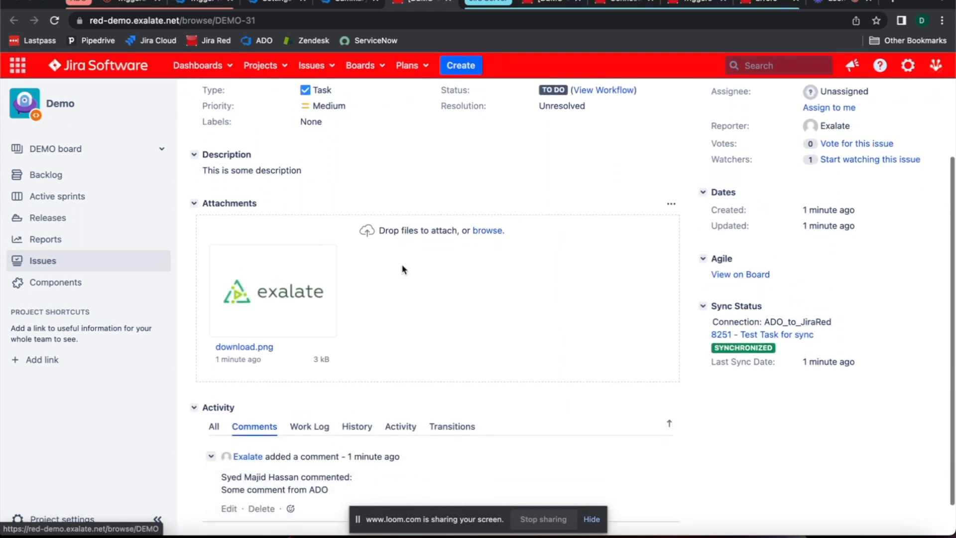
scroll(403, 270, "up", 5)
scroll(402, 270, "down", 5)
scroll(403, 269, "up", 5)
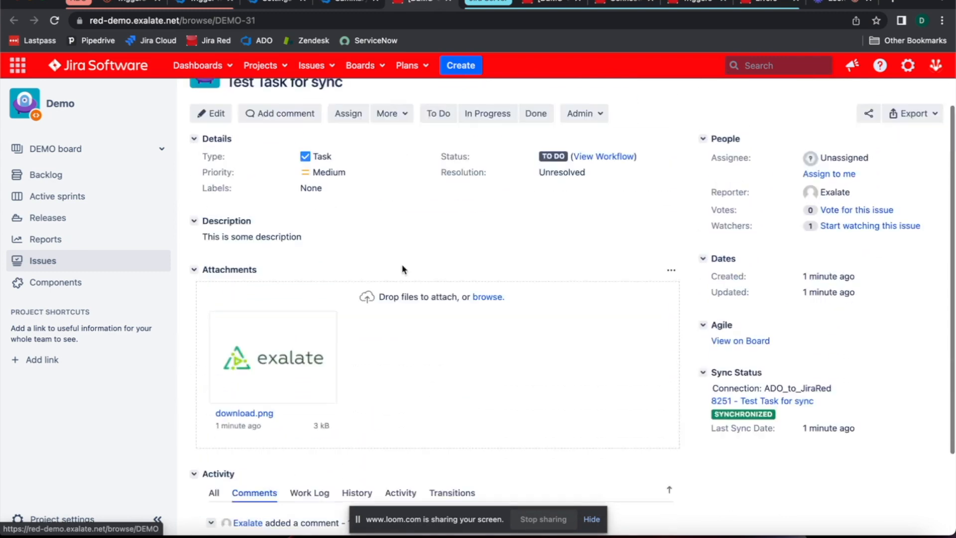
scroll(402, 264, "down", 5)
scroll(402, 265, "up", 4)
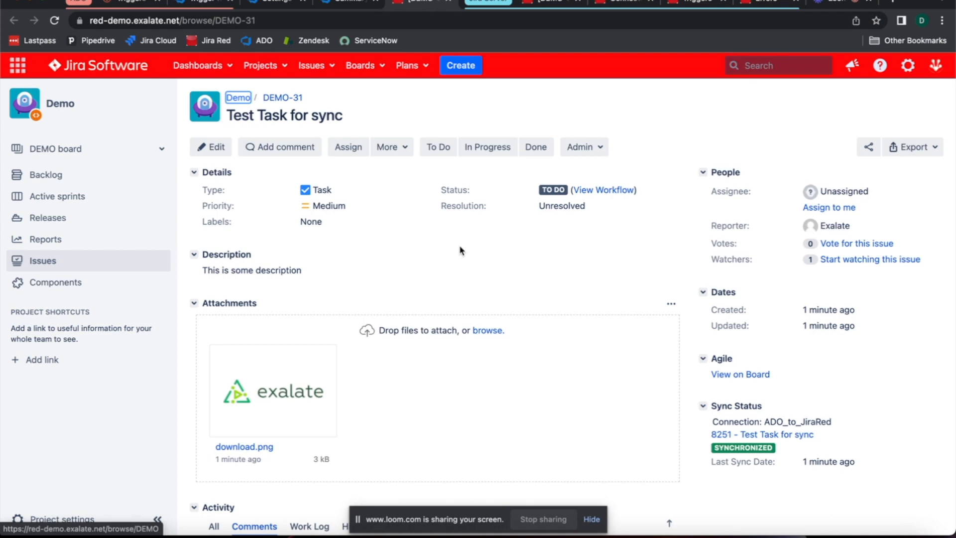
scroll(461, 250, "down", 4)
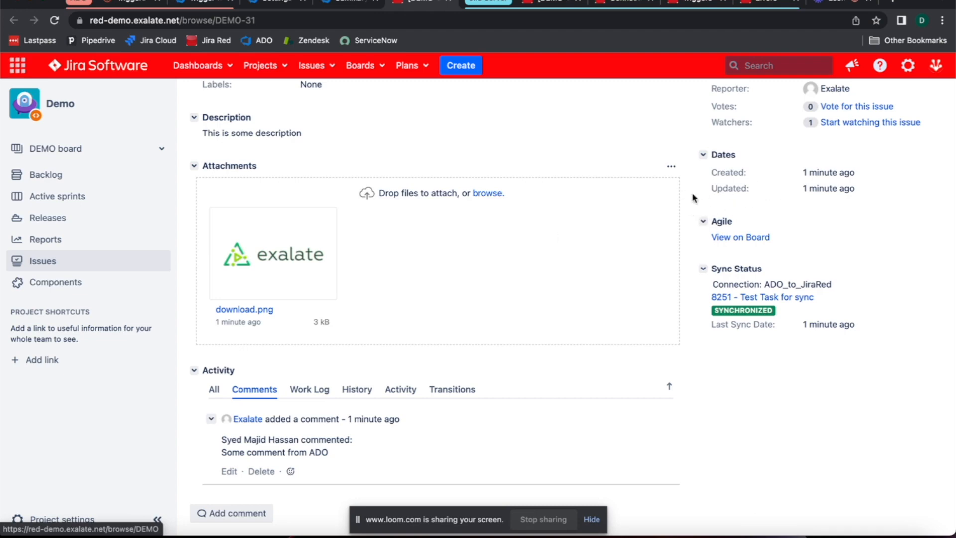
scroll(653, 192, "up", 4)
scroll(616, 196, "down", 4)
left_click(826, 3)
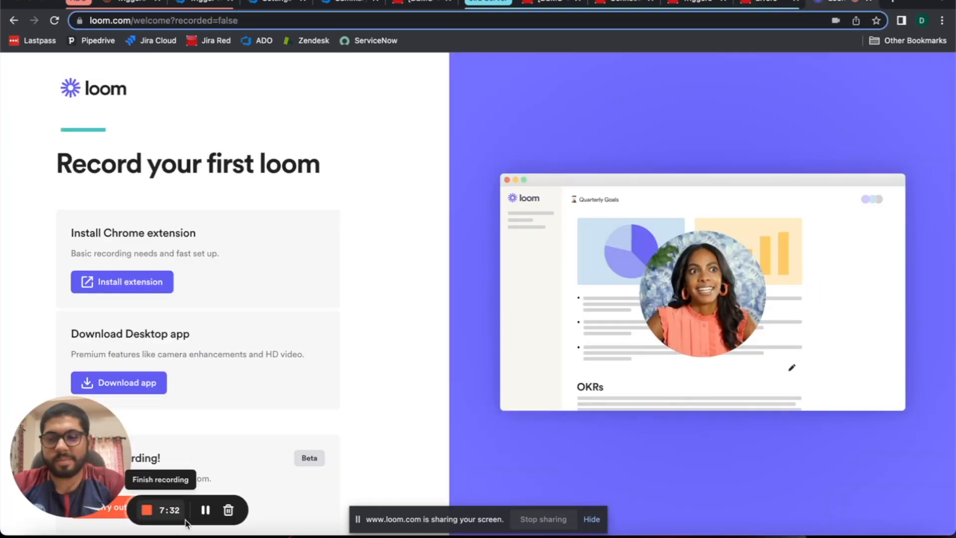